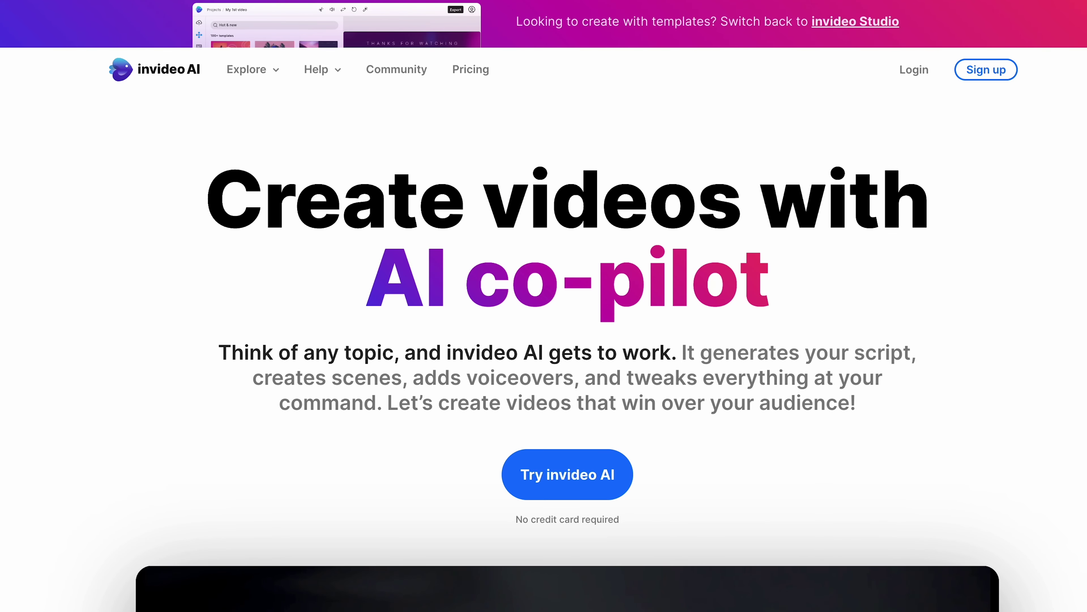
# Scroll down through the invideo AI landing page to review its content
pyautogui.scroll(-5, 543, 342)
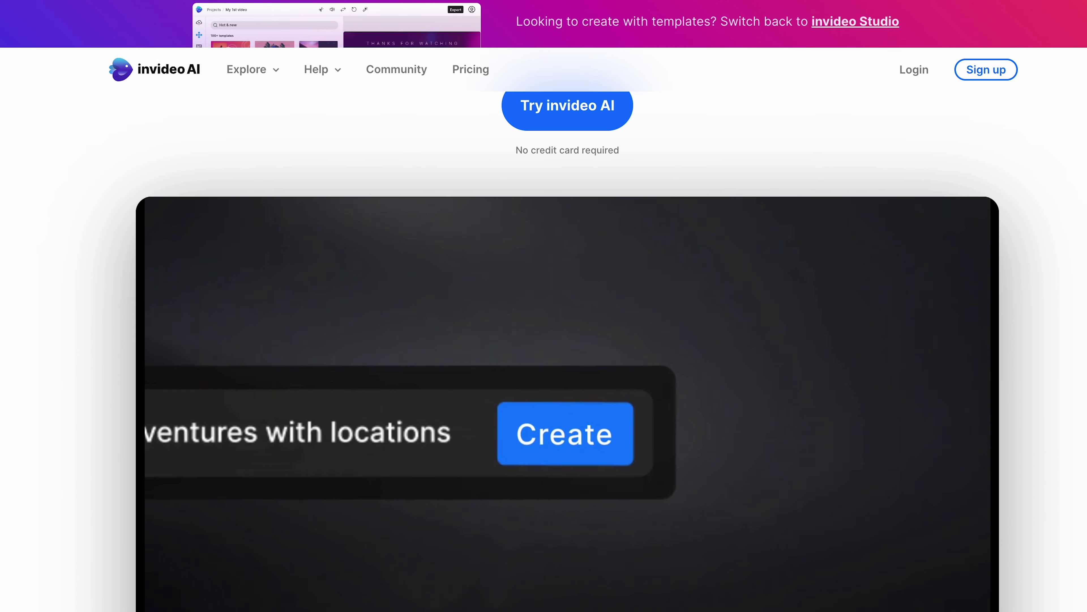
pyautogui.scroll(-1, 544, 342)
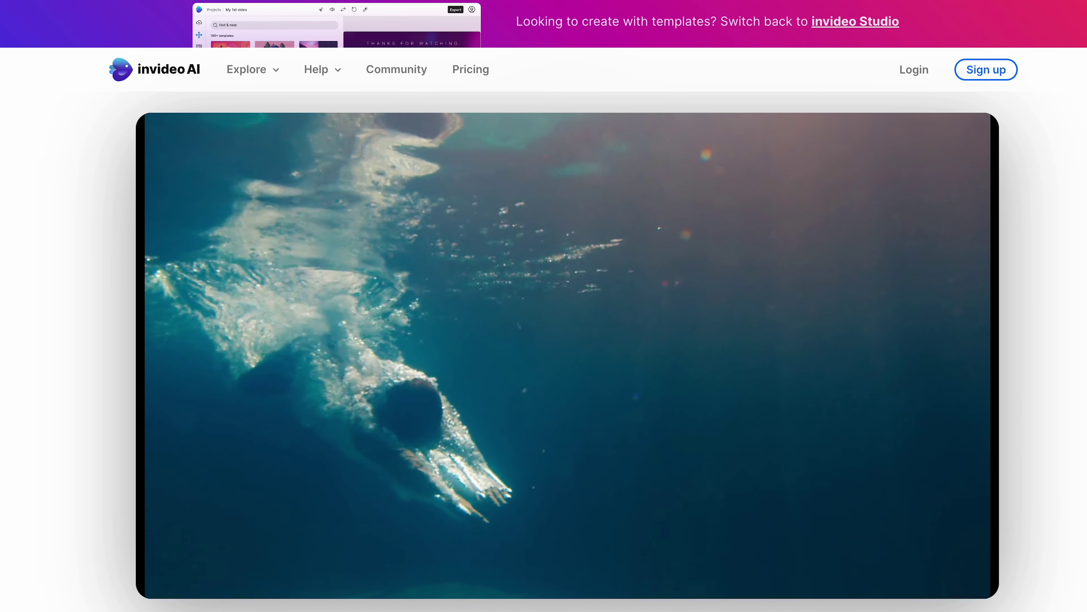
pyautogui.scroll(-4, 567, 343)
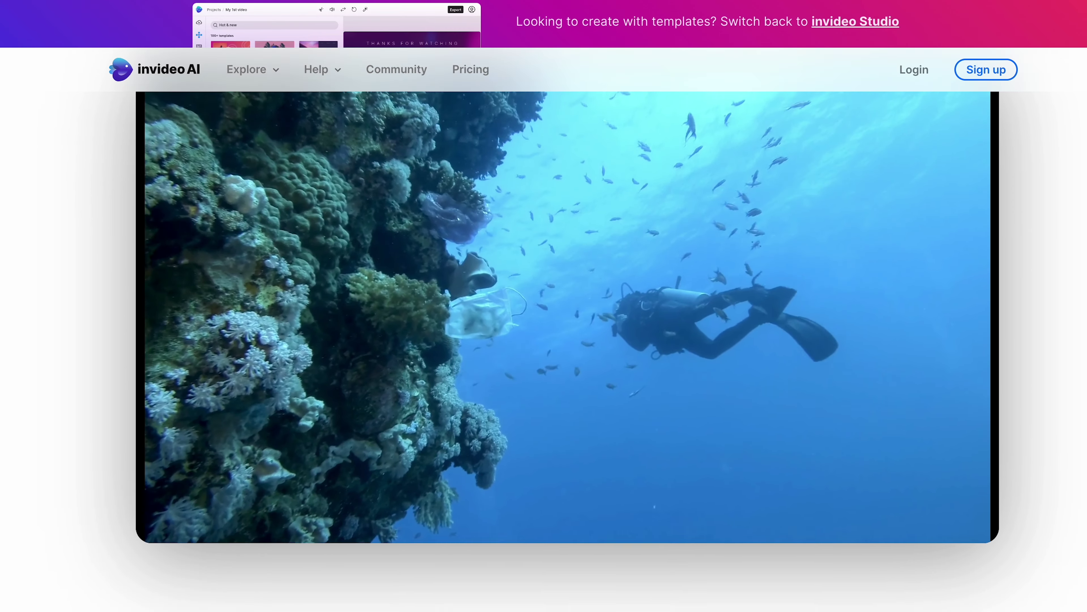
pyautogui.scroll(-3, 544, 300)
pyautogui.scroll(-6, 544, 299)
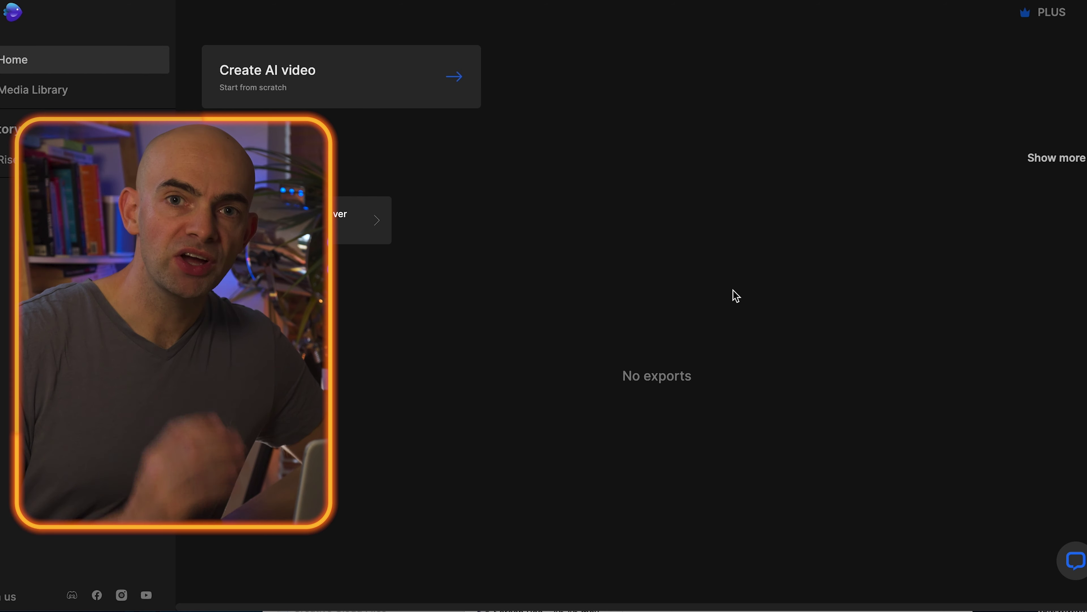
# Review the Free, Plus and Max plan prices, close the pricing window, and open Media Library
pyautogui.click(1050, 17)
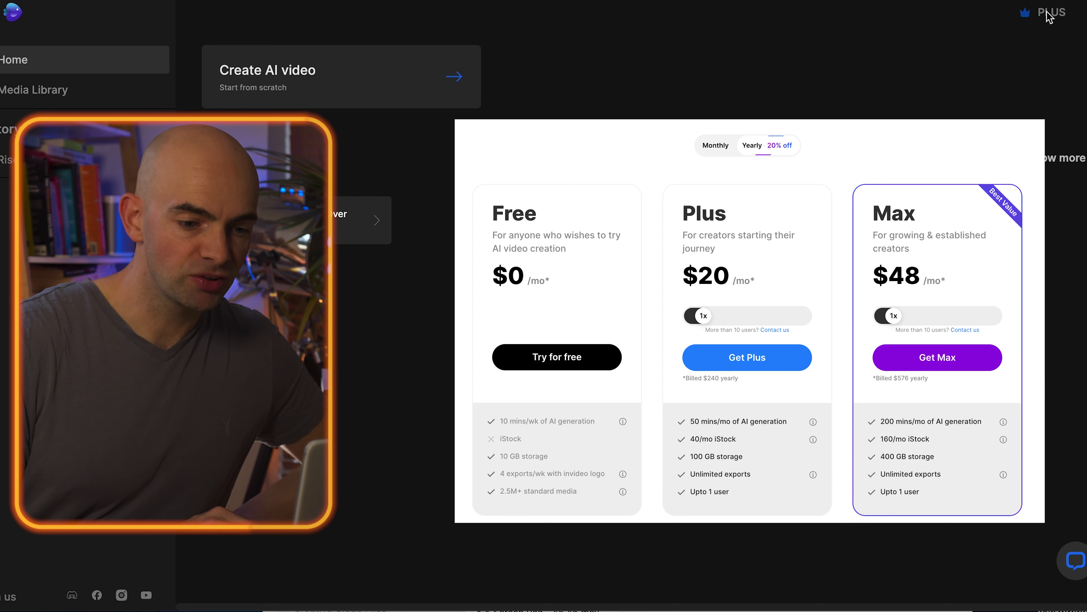
pyautogui.click(965, 115)
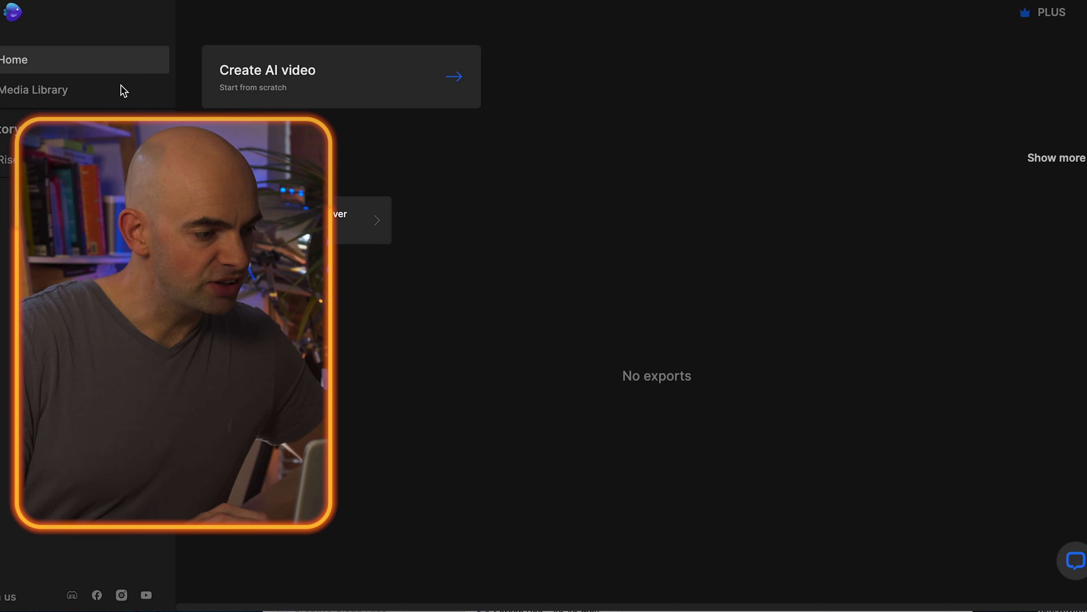
pyautogui.click(43, 99)
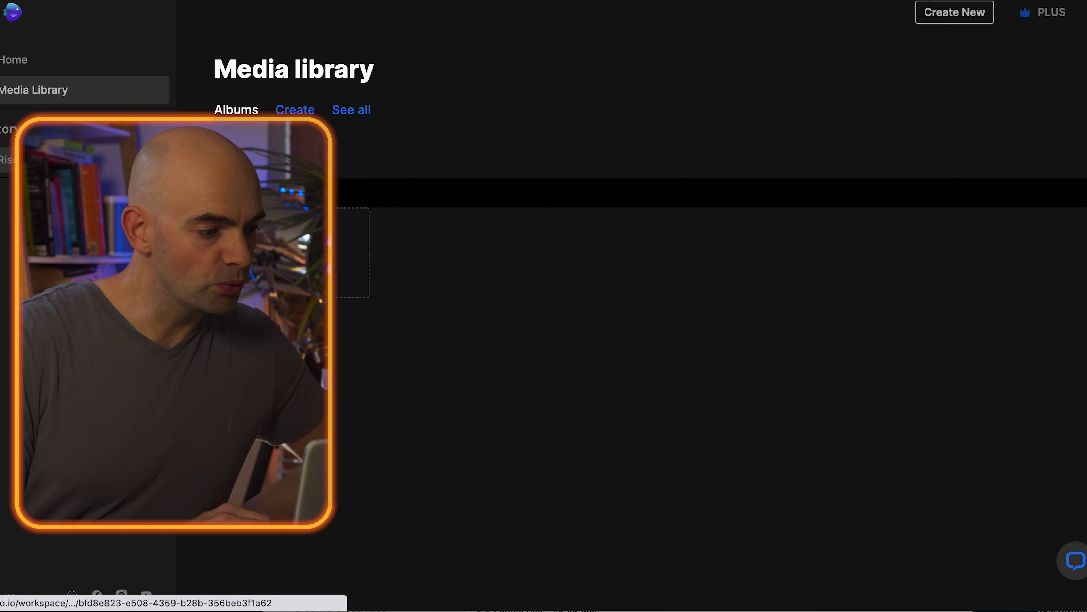
# Preview the 20-second 'Rise Above: Triumph Over Adversity' video, then return to Home
pyautogui.click(42, 159)
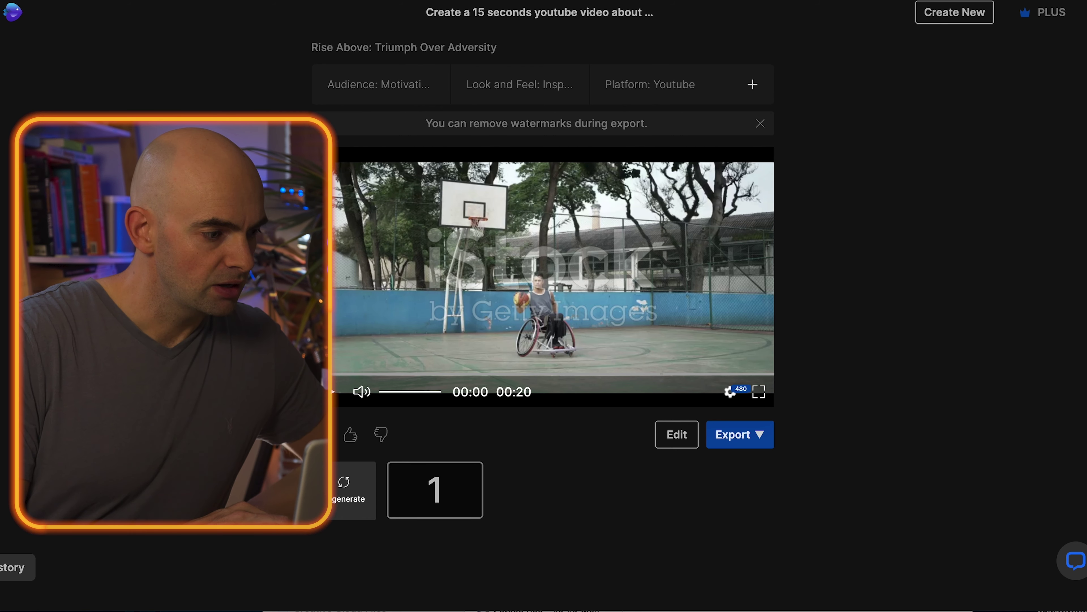
pyautogui.click(37, 65)
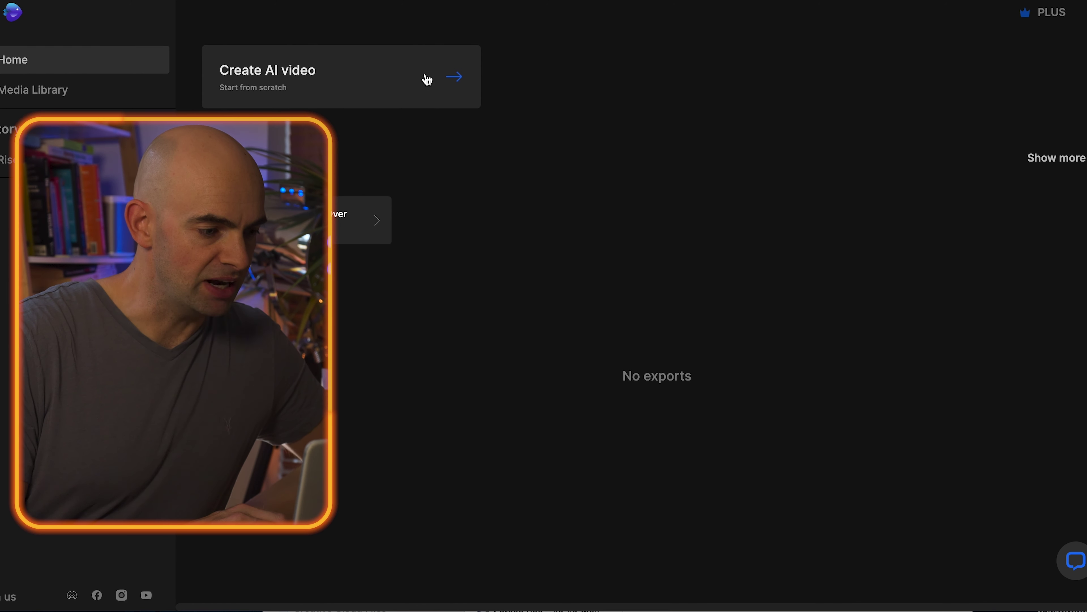
# Start a new AI video and glance at the workflow presets without choosing one
pyautogui.click(427, 86)
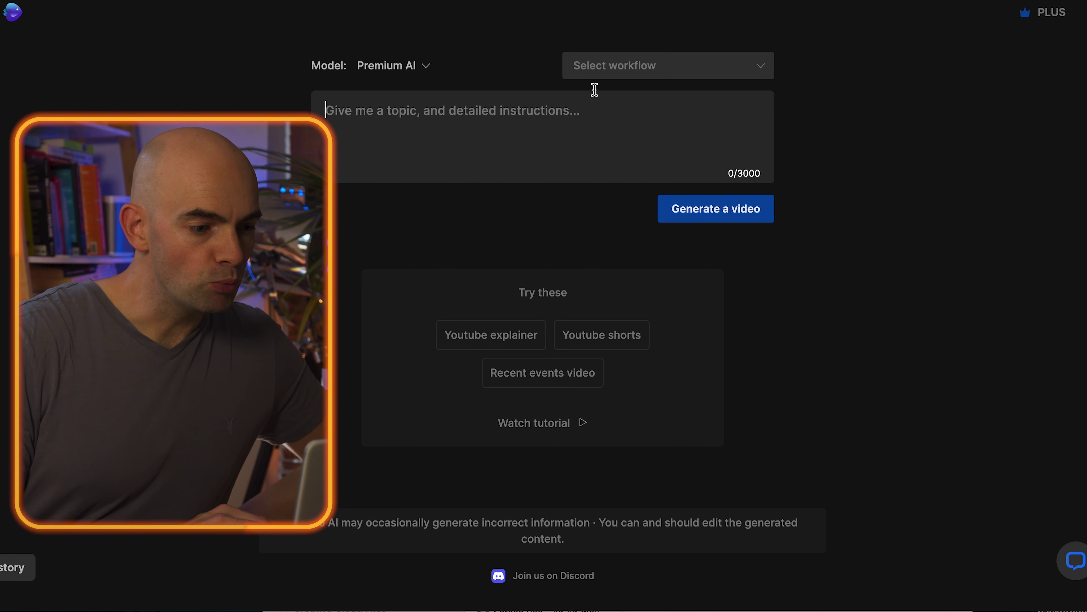
pyautogui.click(665, 69)
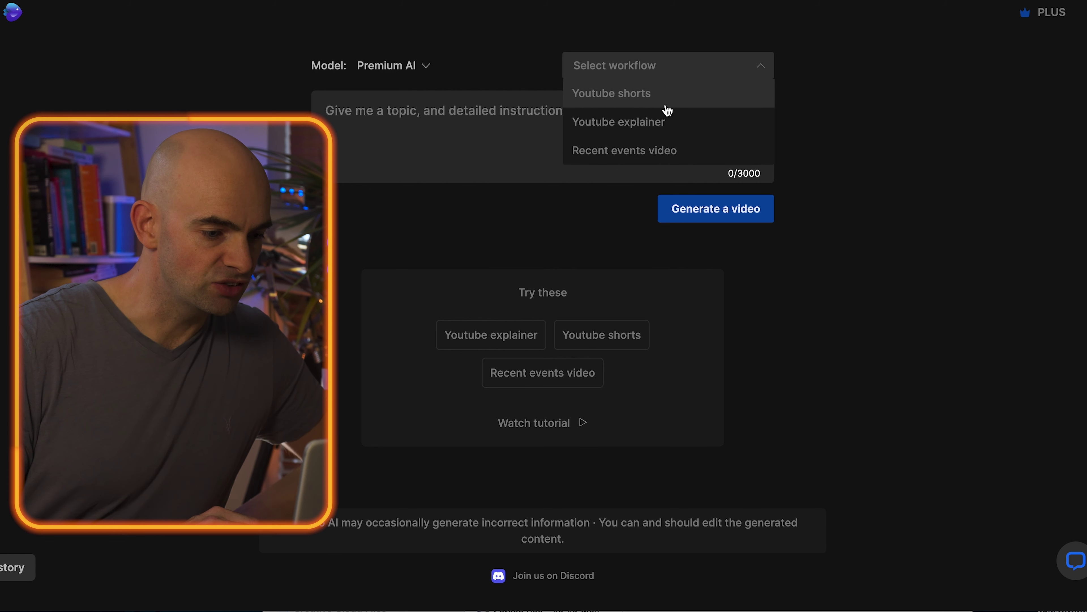
pyautogui.click(486, 115)
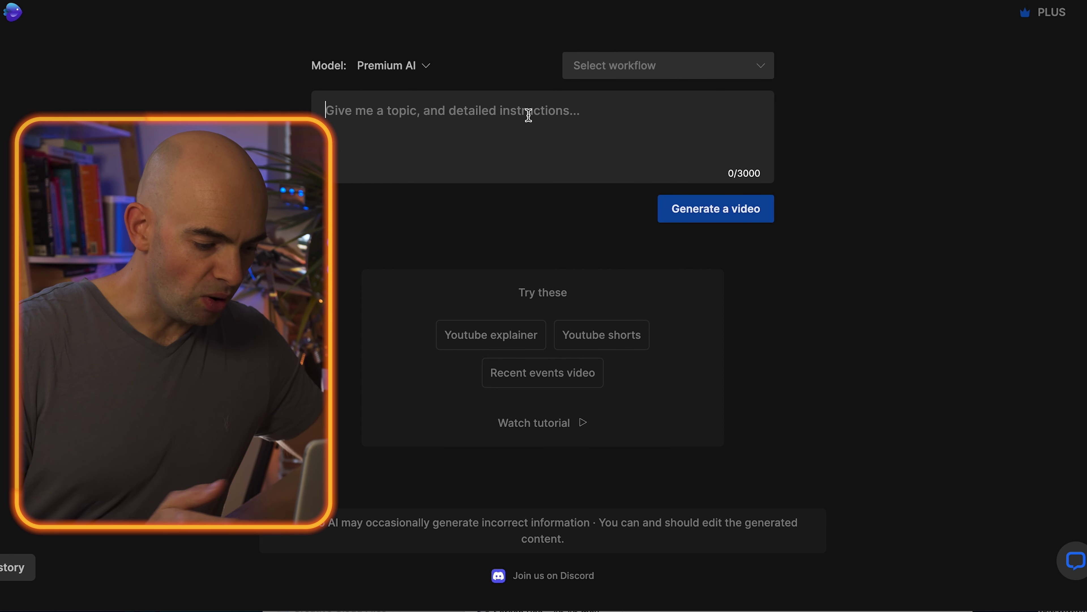
# Generate a 'Children's toys' video for parents with a bright look for YouTube
pyautogui.write('Childre')
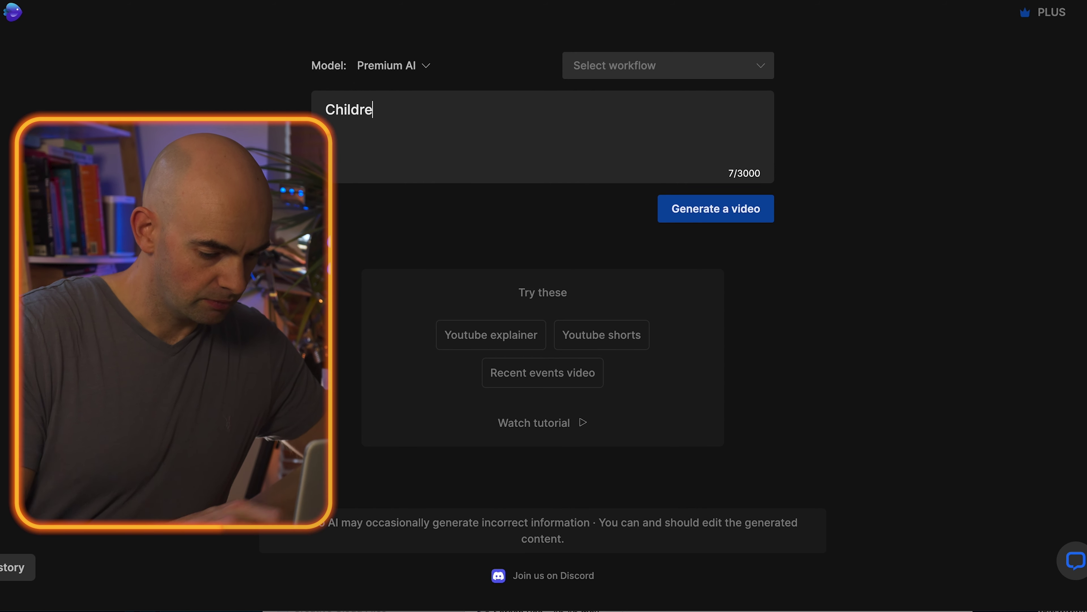
pyautogui.write("n's toys")
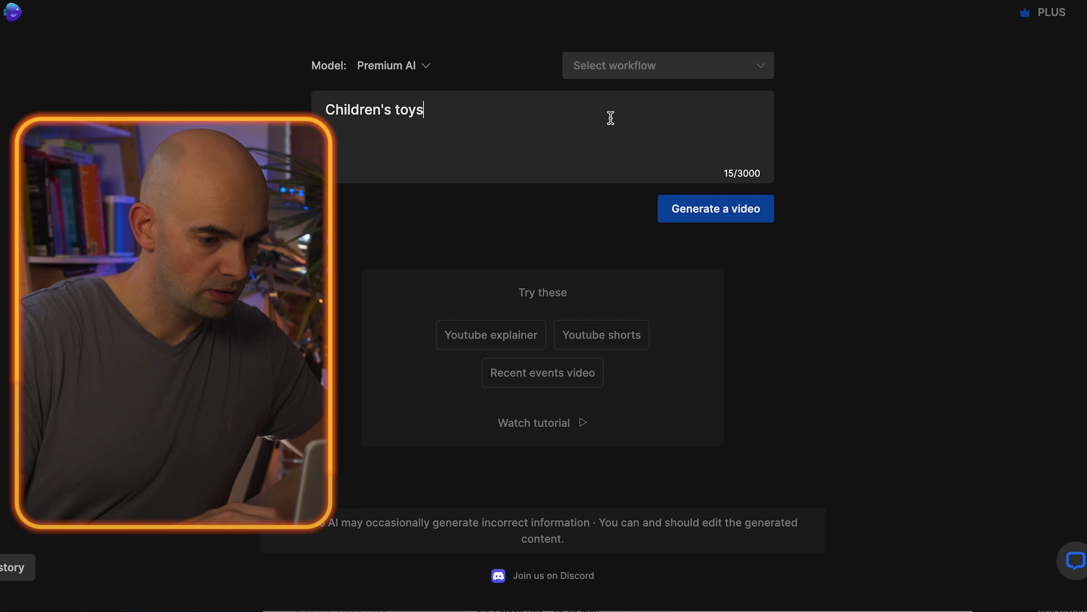
pyautogui.click(694, 217)
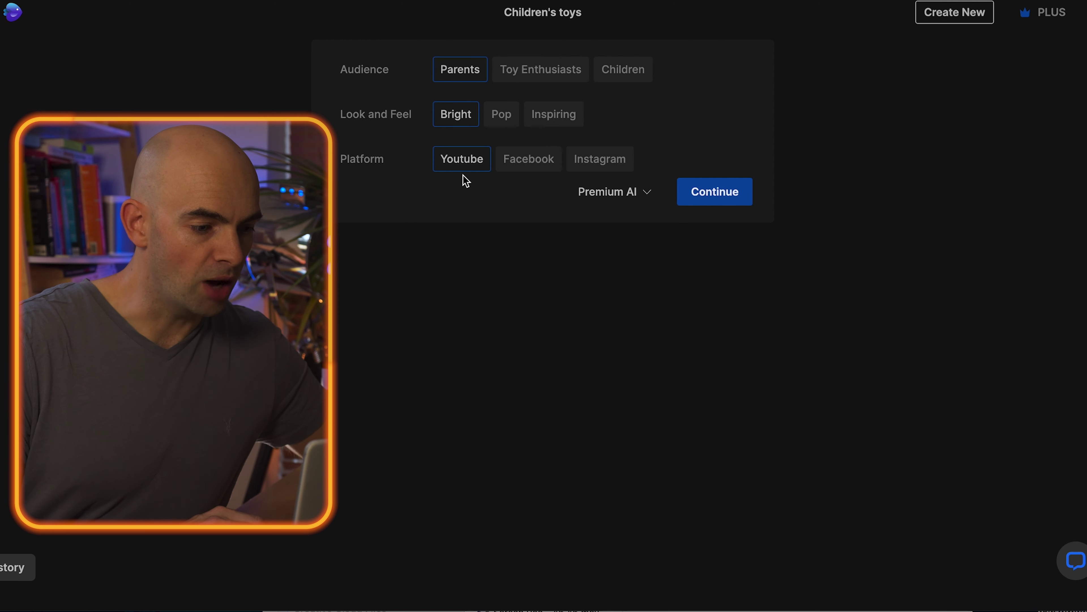
pyautogui.click(721, 200)
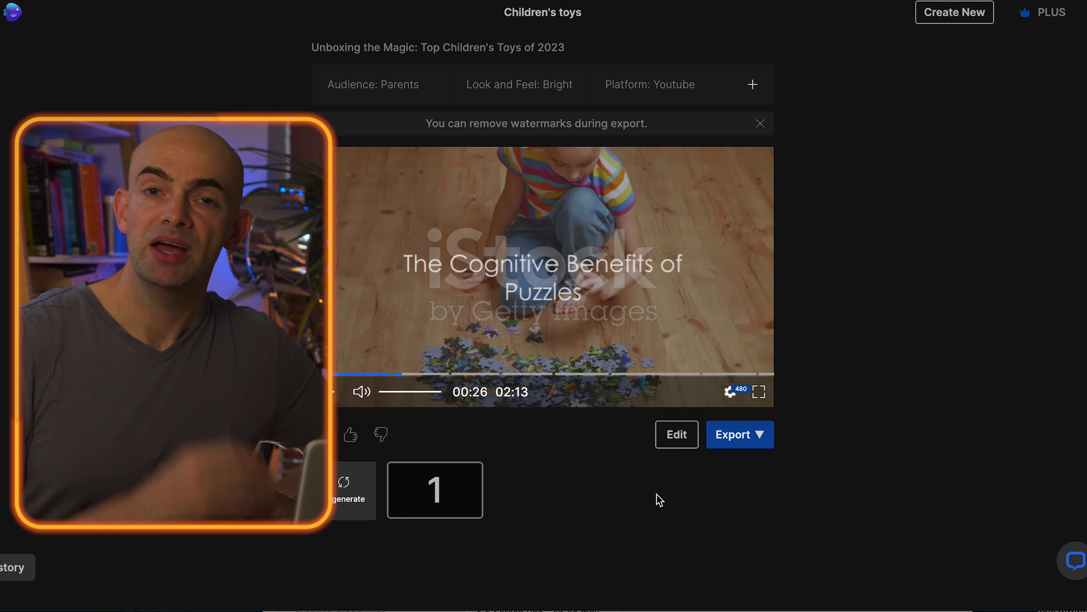
# Show the Export dropdown for the 2:13 children's toys video
pyautogui.click(756, 436)
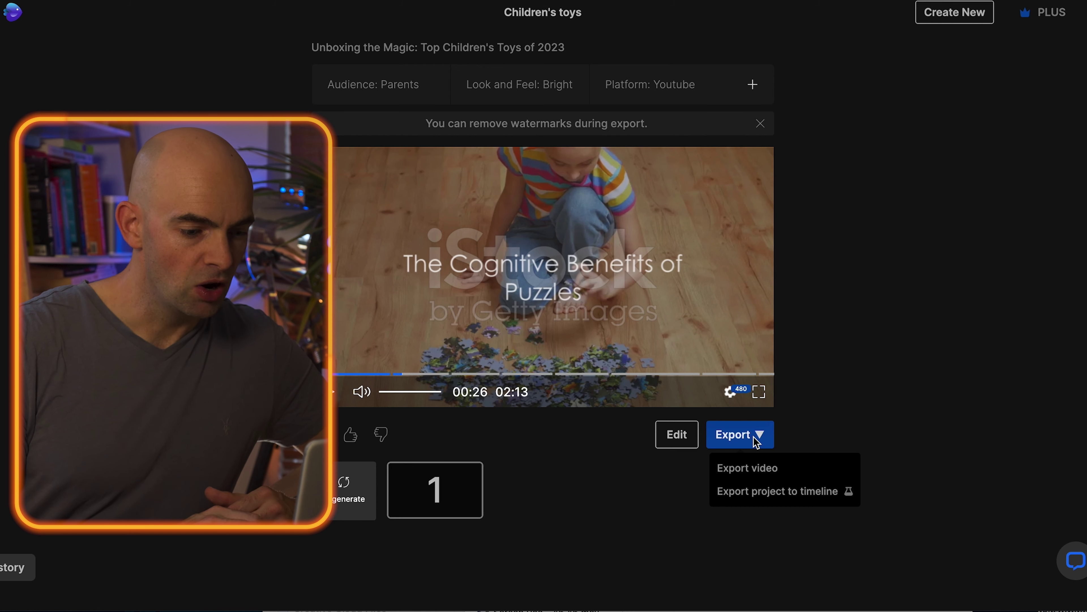
# Publish the toys video at 1080p with no watermarks and branding set to None
pyautogui.click(774, 472)
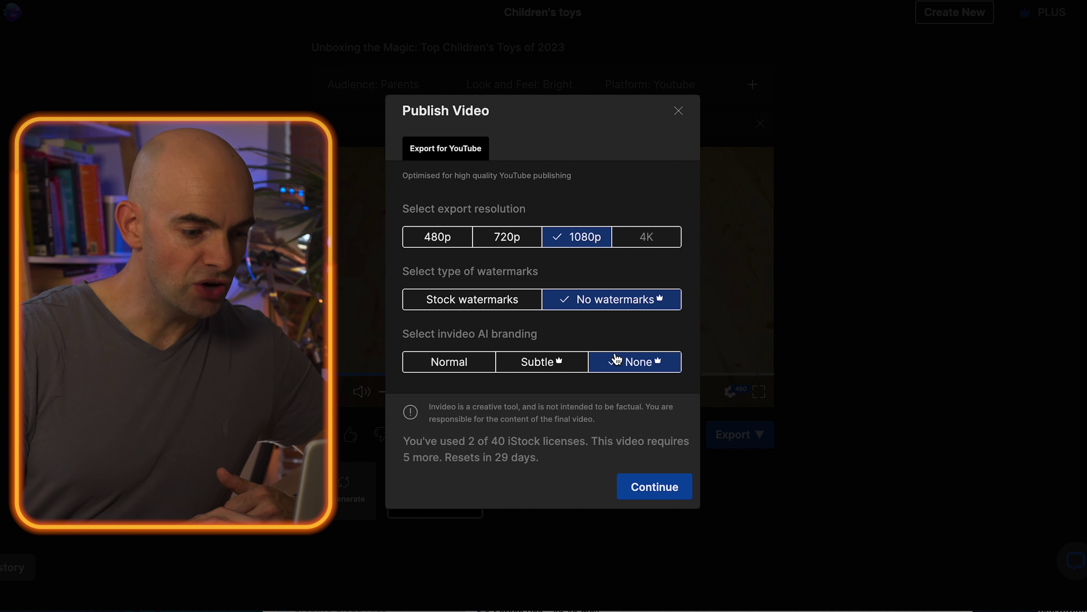
pyautogui.click(660, 492)
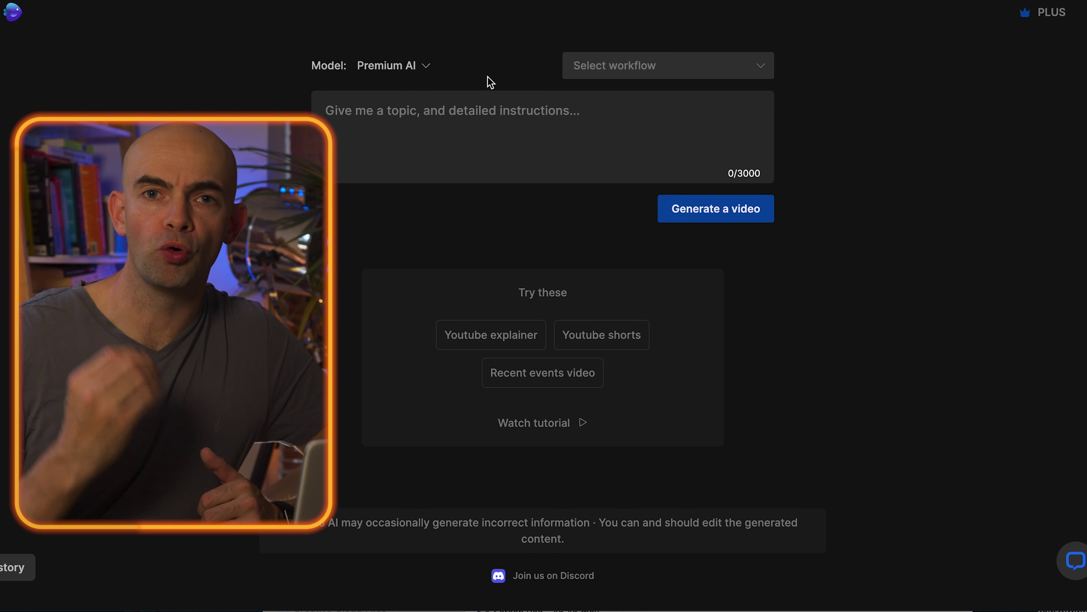
# Show the workflow list: Youtube shorts, Youtube explainer and Recent events video
pyautogui.click(626, 65)
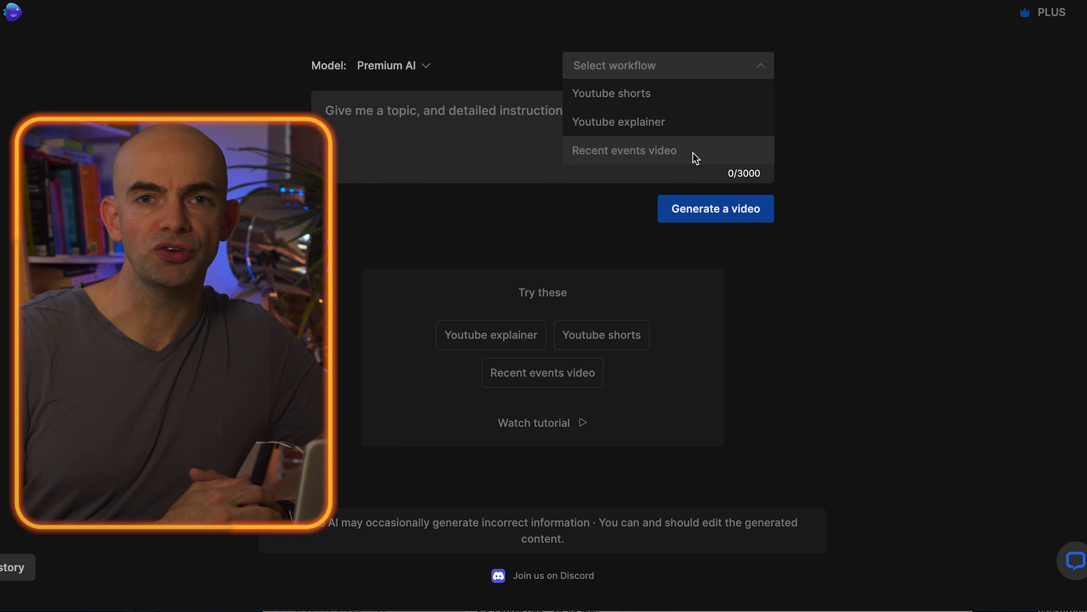
# Pick the Youtube shorts workflow and review its narrator gender, voice, subtitle and iStock options
pyautogui.click(640, 100)
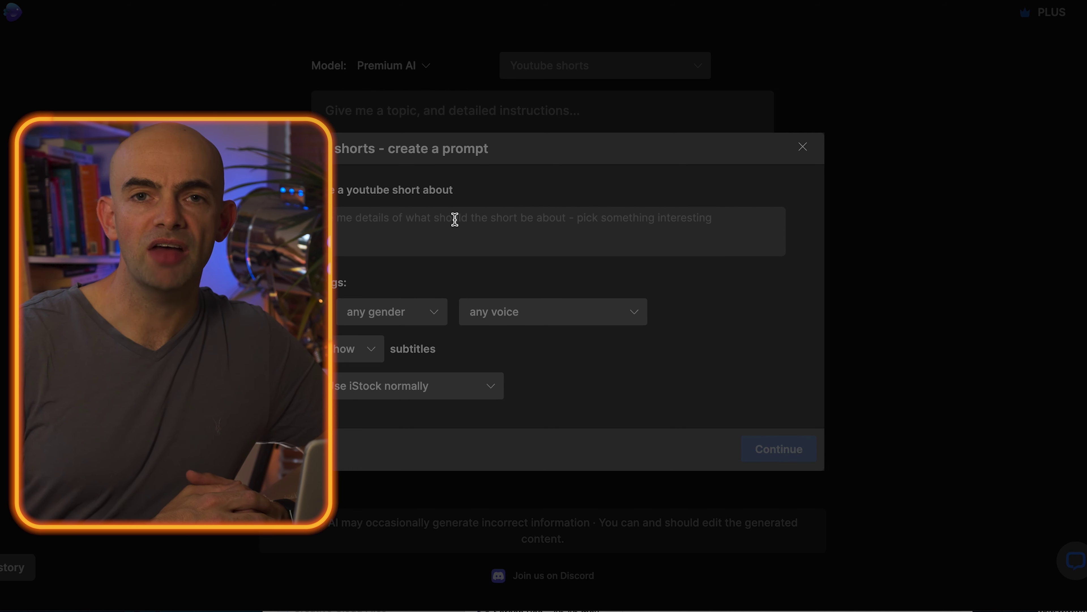
pyautogui.click(429, 313)
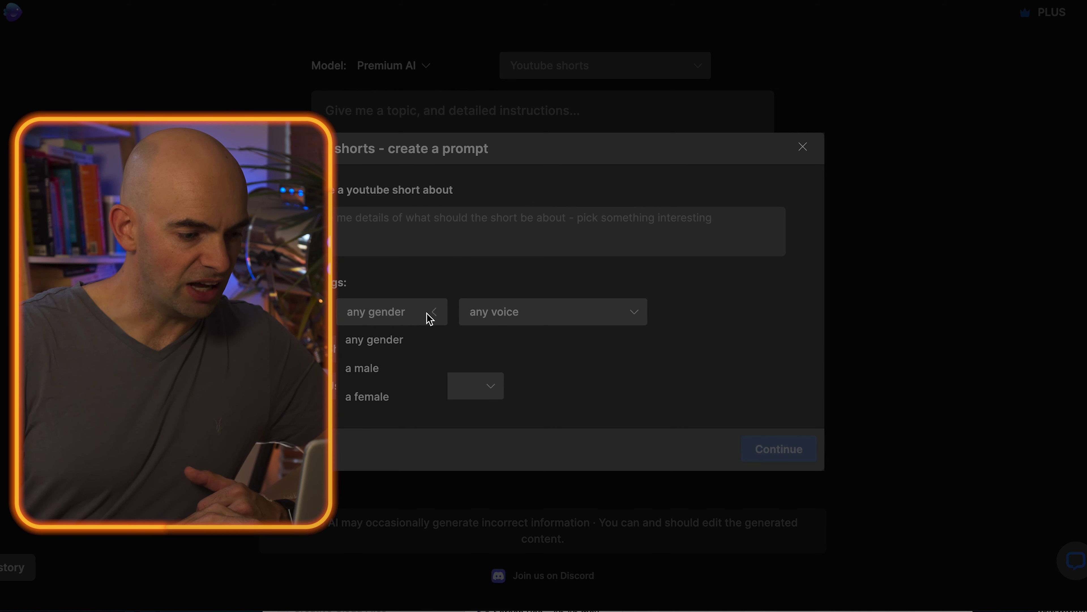
pyautogui.click(426, 313)
pyautogui.click(538, 315)
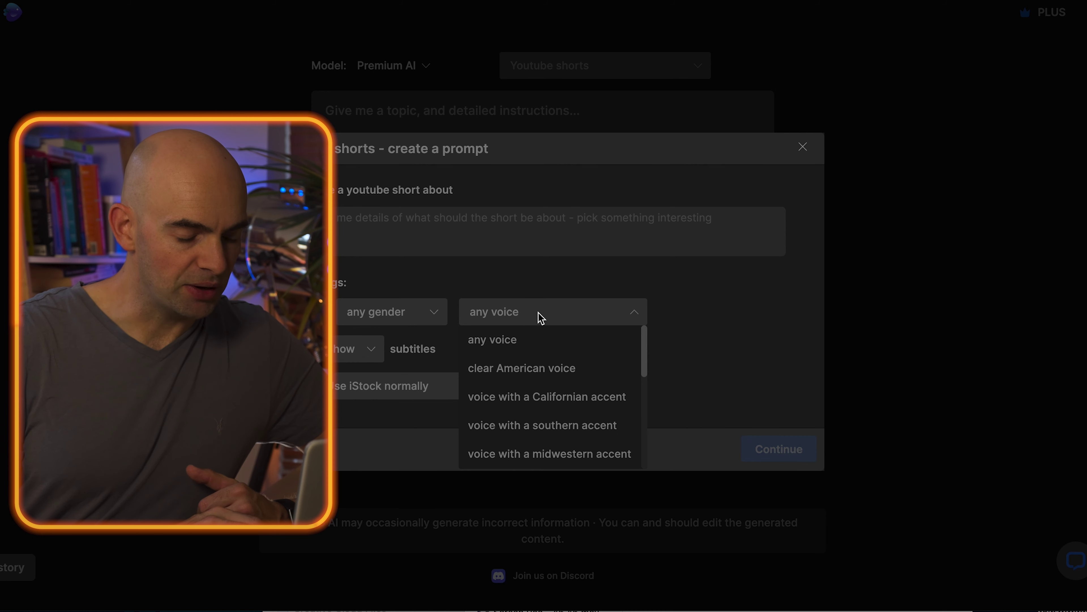
pyautogui.click(745, 303)
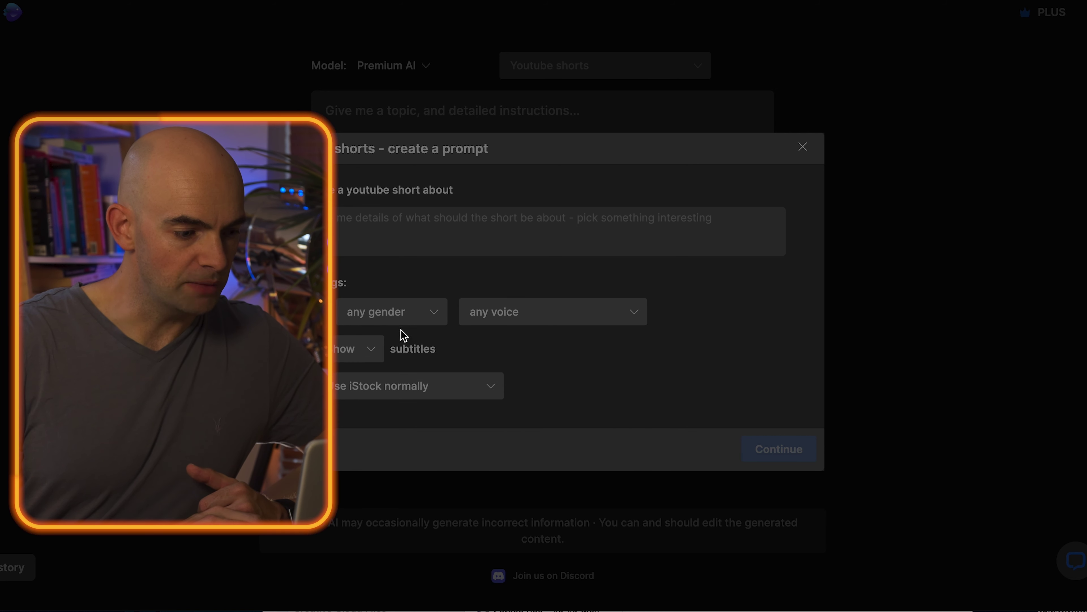
pyautogui.click(357, 347)
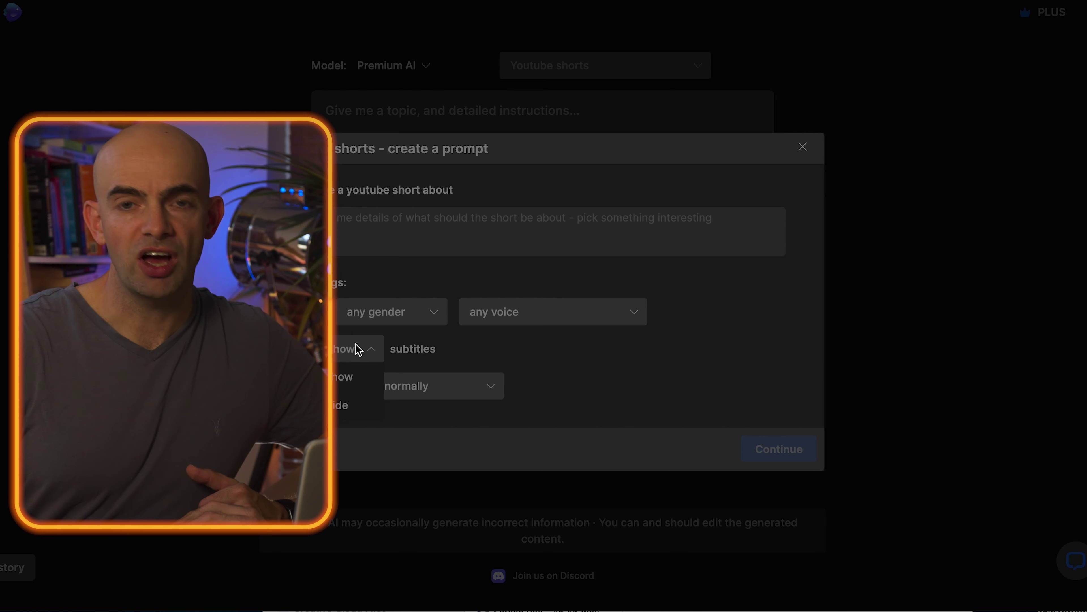
pyautogui.click(358, 348)
pyautogui.click(449, 387)
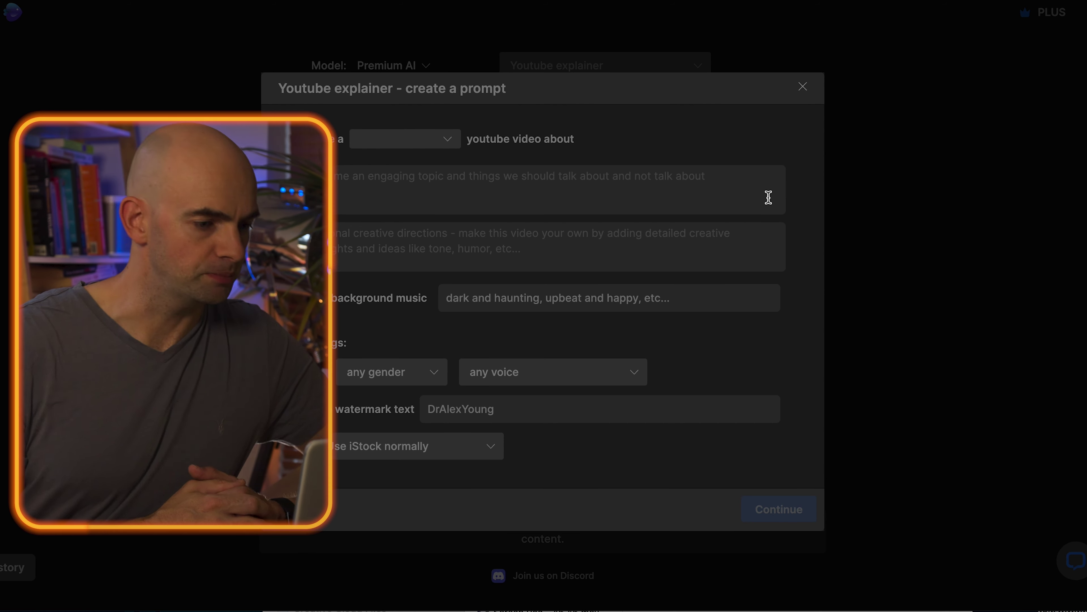
# Set the explainer video length to 15 seconds and select the background music field
pyautogui.click(453, 142)
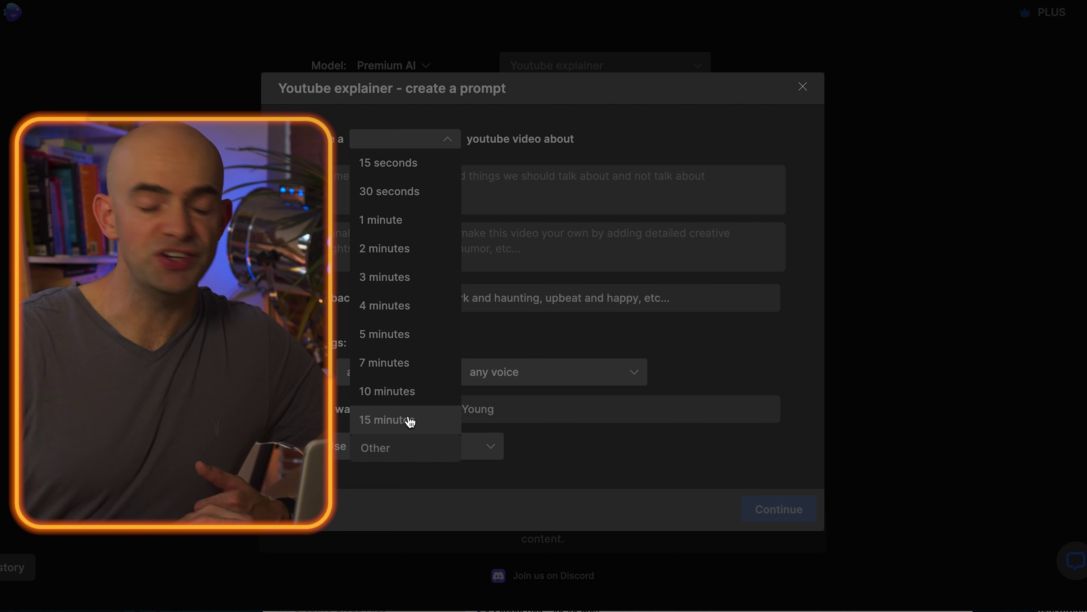
pyautogui.click(395, 169)
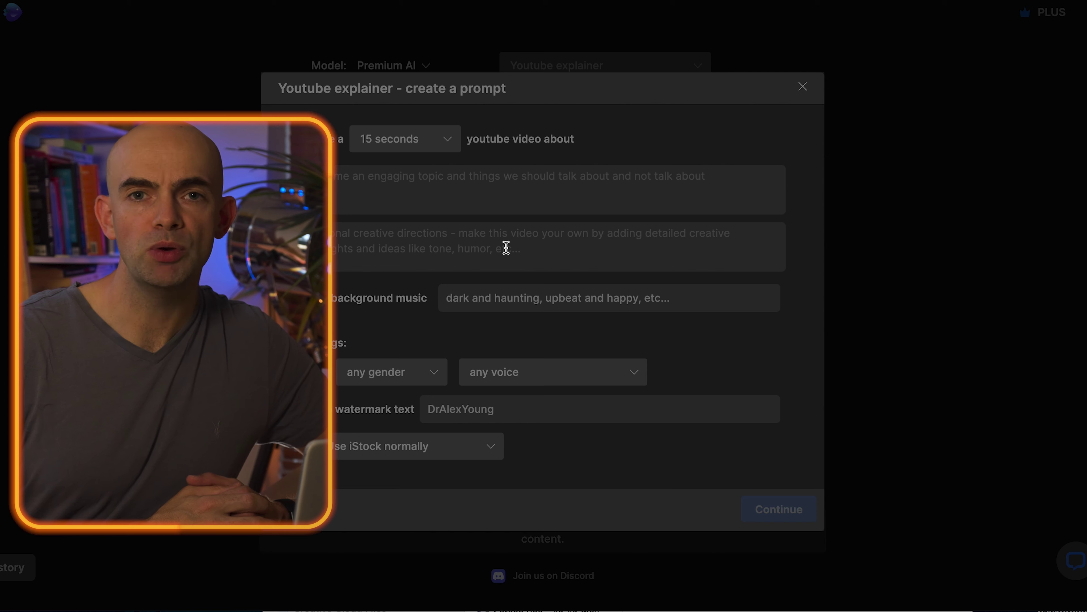
pyautogui.click(478, 304)
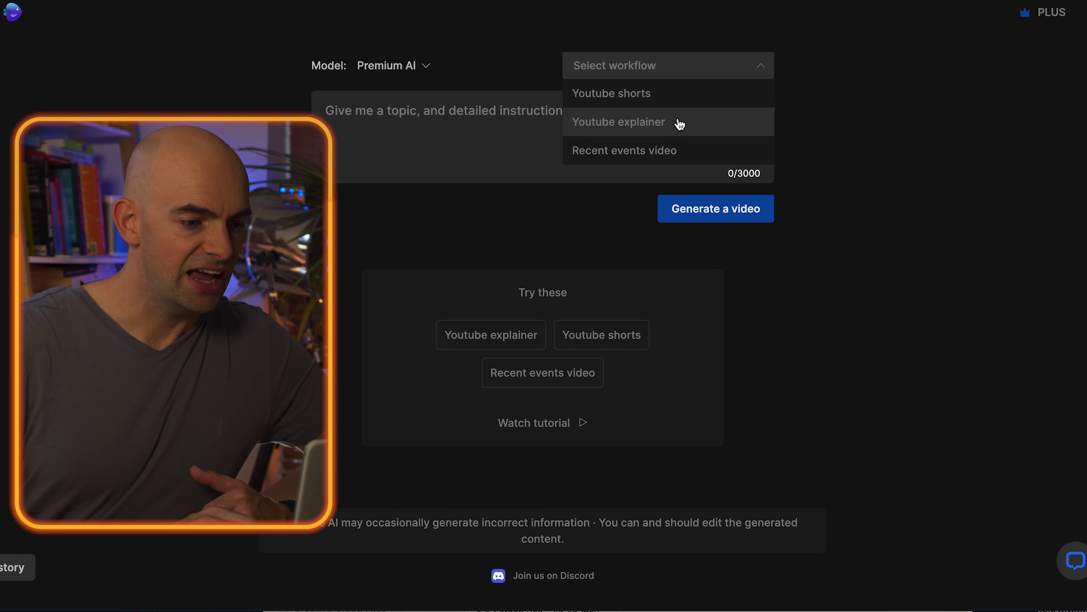
# Pick the Recent events video workflow to open its prompt form
pyautogui.click(660, 149)
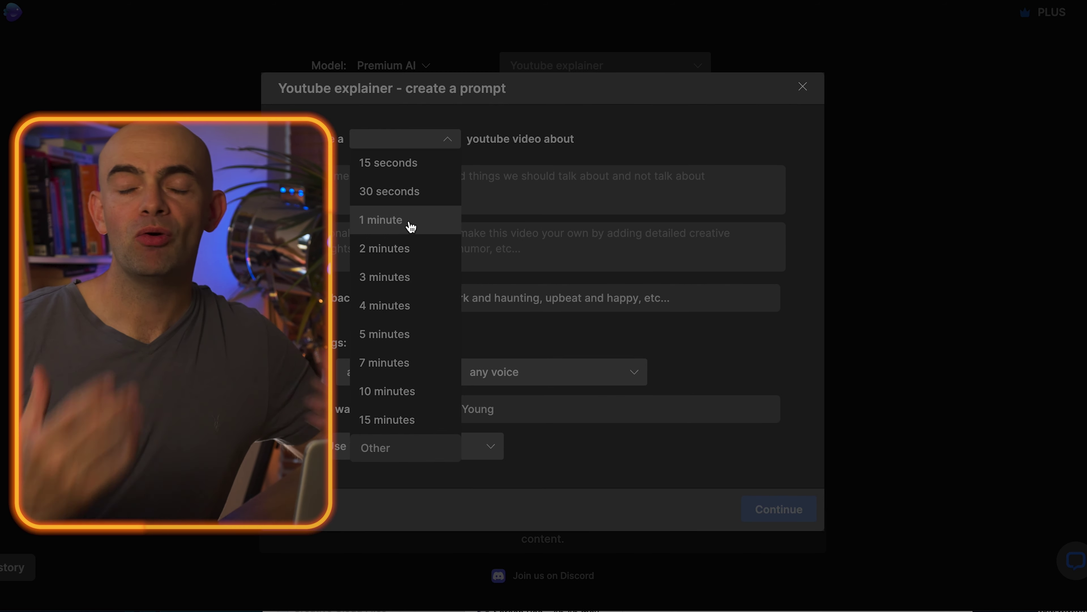
# Enter the frog-crossing-the-stream parable as the video topic
pyautogui.click(412, 226)
pyautogui.write('pa')
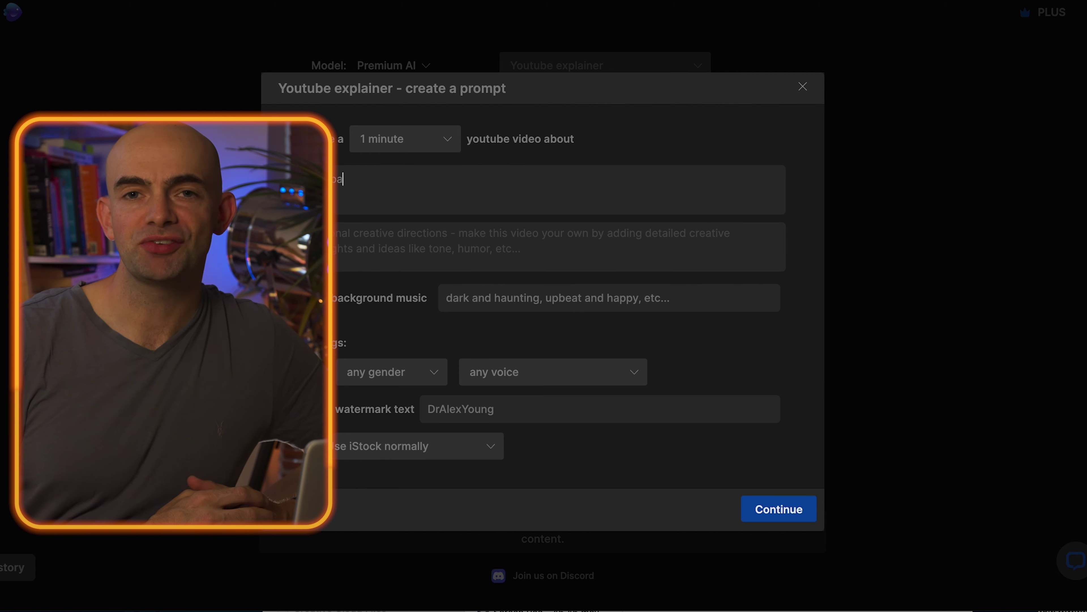
pyautogui.write('rable of')
pyautogui.tripleClick(403, 180)
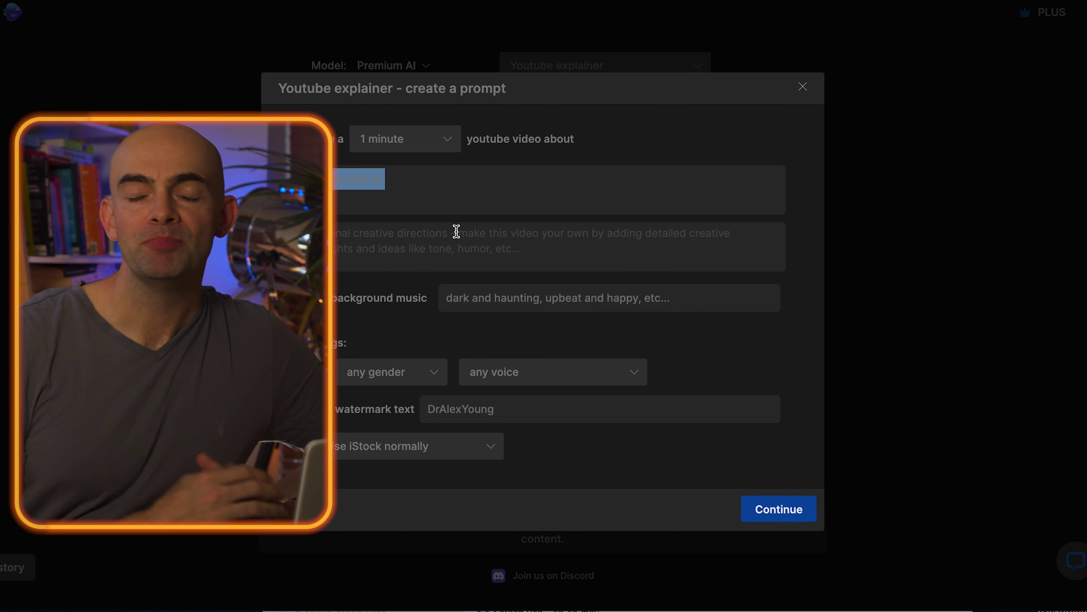
pyautogui.press('Right')
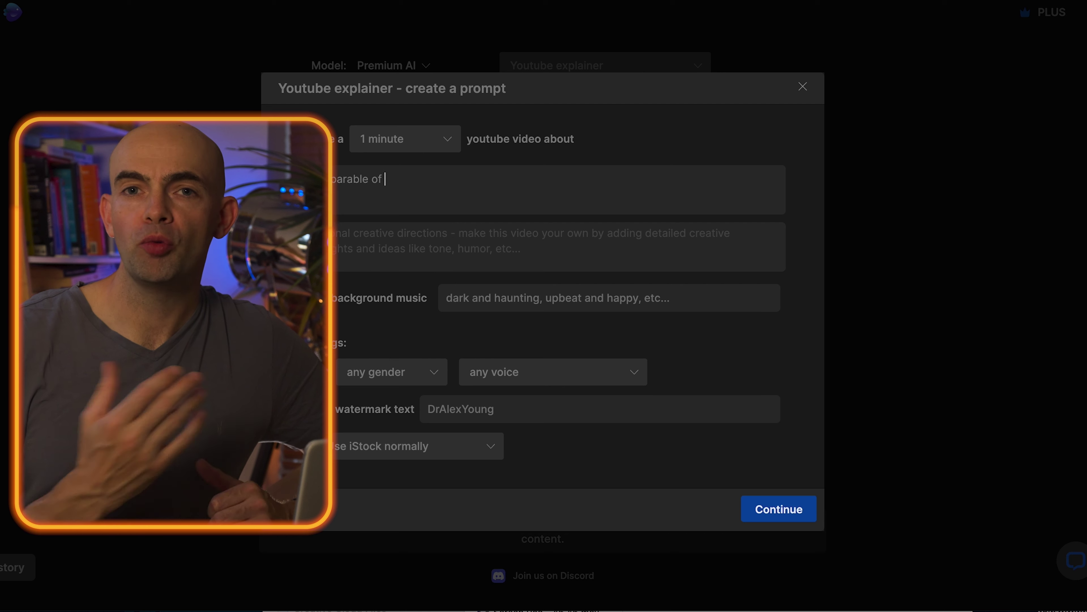
pyautogui.write('the frog crossing the stream and what we')
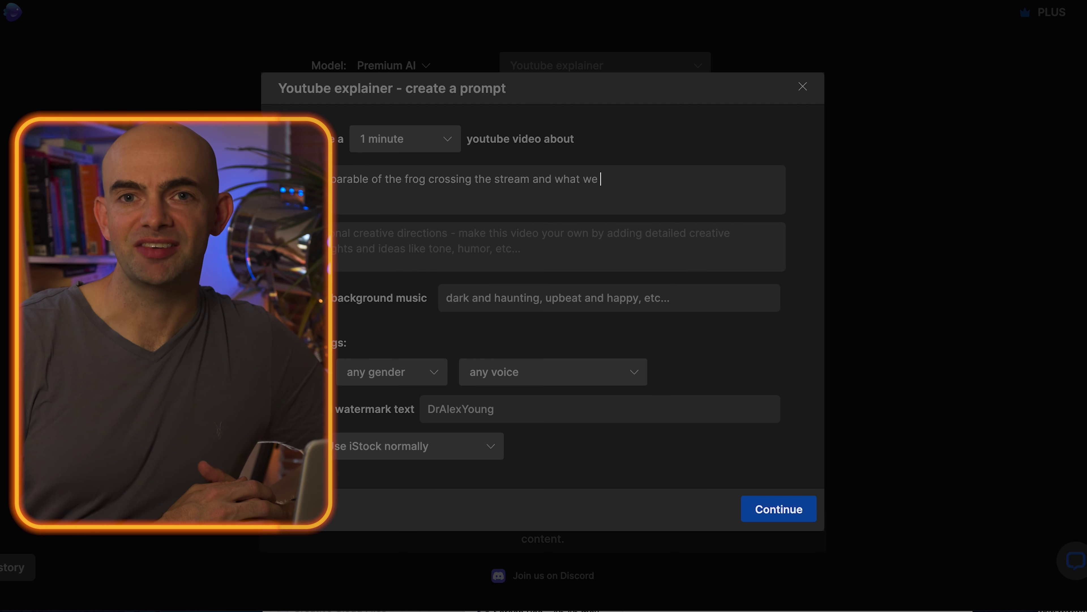
pyautogui.write("out it in today's world")
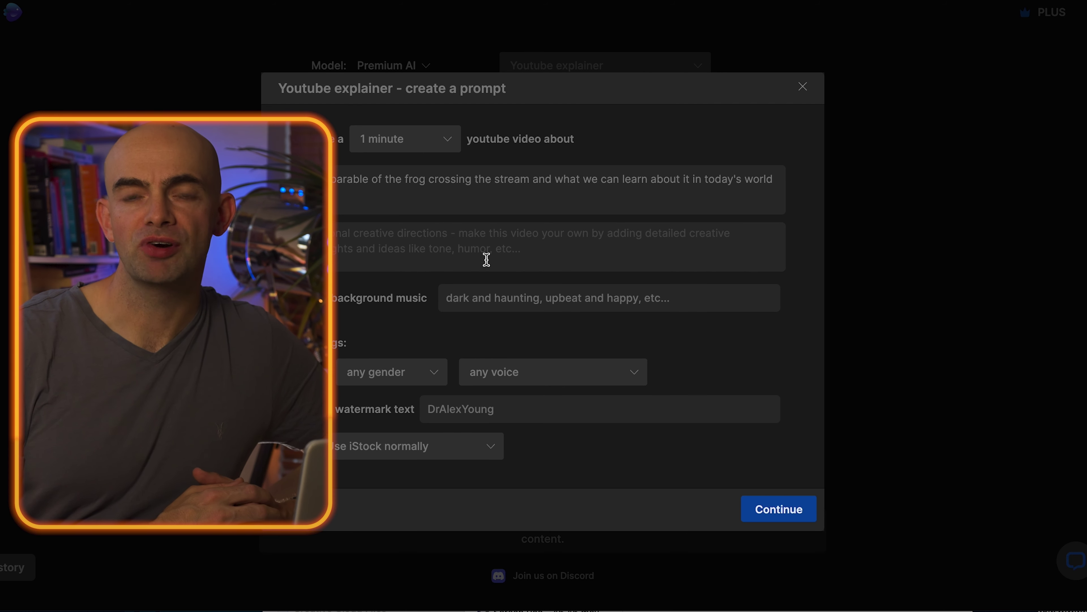
# Set creative directions to 'engaging, easy watching' and music to 'upbeat, inspirational, cinematic'
pyautogui.click(487, 258)
pyautogui.write('engaging, easy watching')
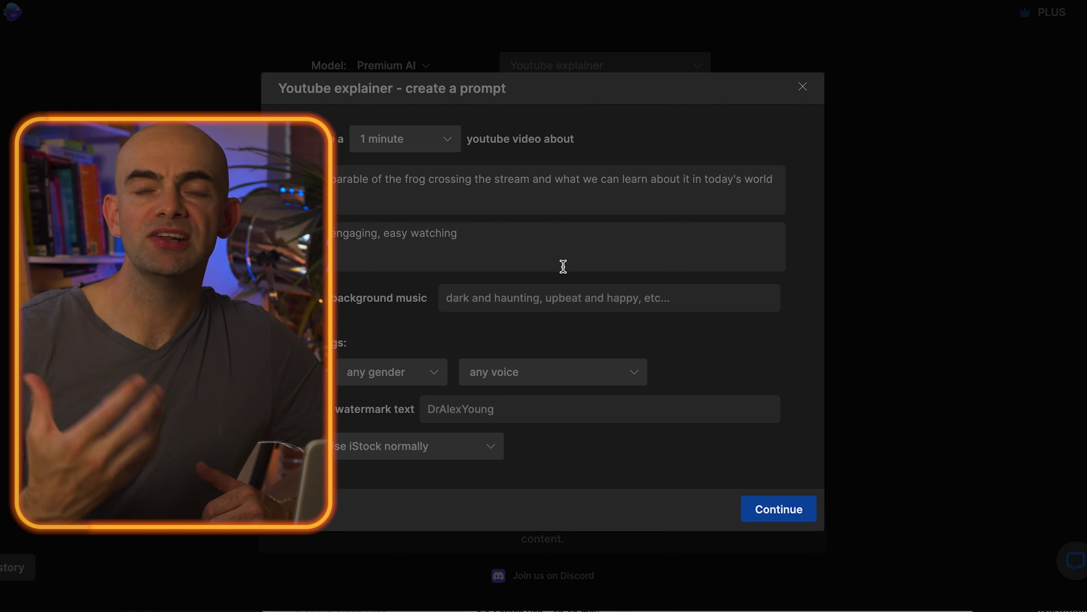
pyautogui.click(557, 297)
pyautogui.write('upbeat, inspirational, cinematic')
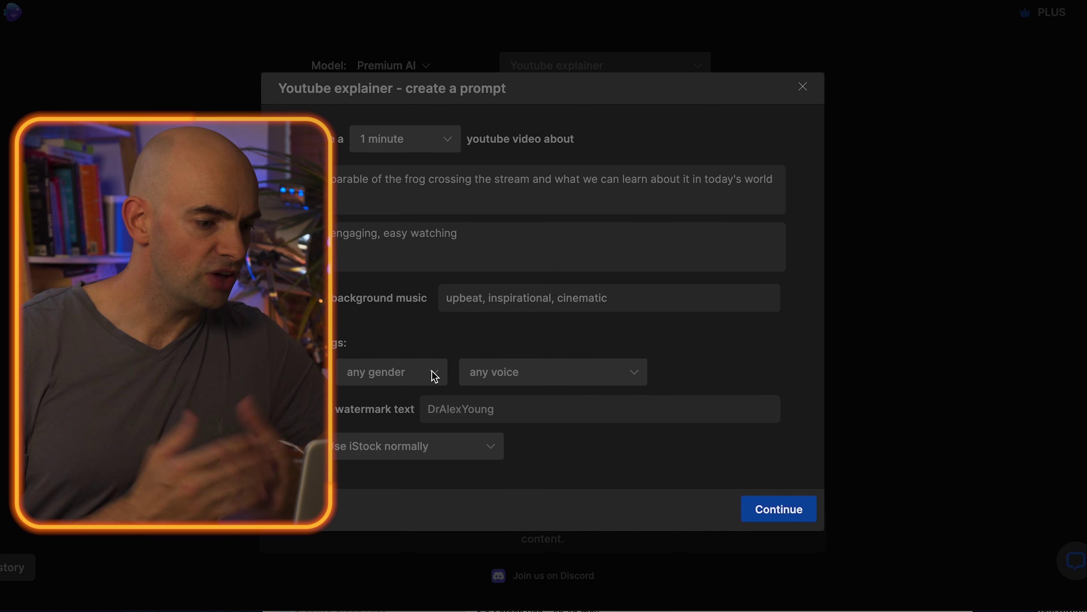
pyautogui.click(441, 145)
# Keep 1-minute length, choose a female clear American voice, leave iStock normal, and continue
pyautogui.click(442, 145)
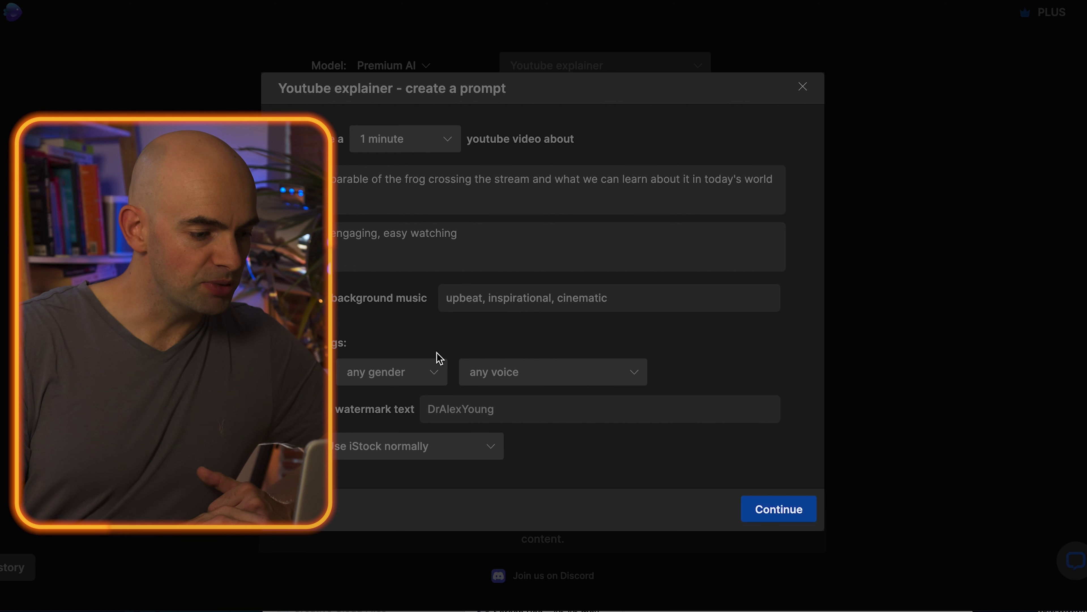
pyautogui.click(412, 375)
pyautogui.click(384, 452)
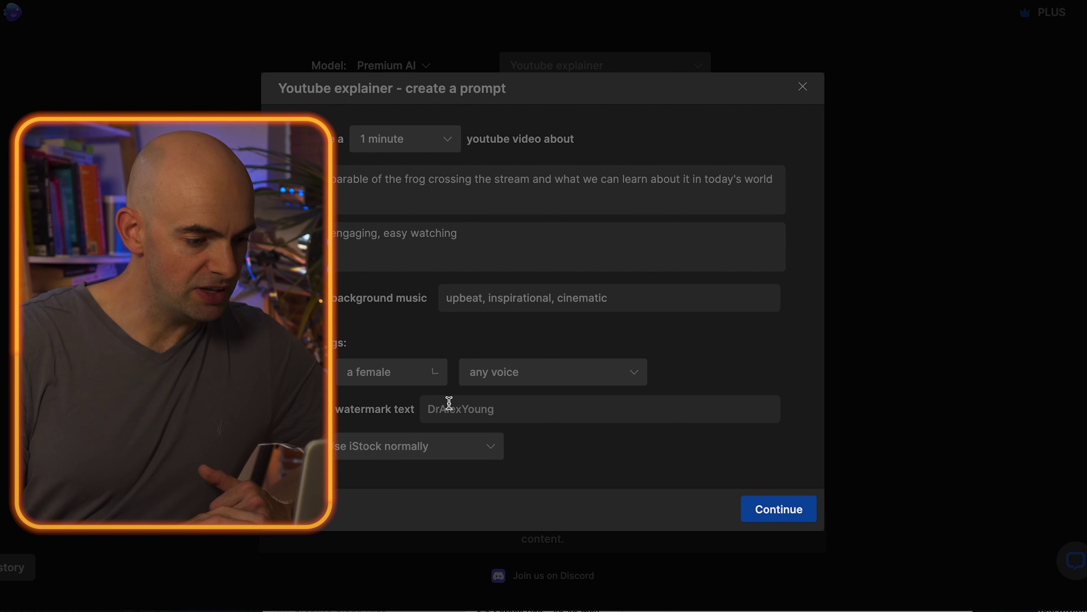
pyautogui.click(496, 378)
pyautogui.click(556, 429)
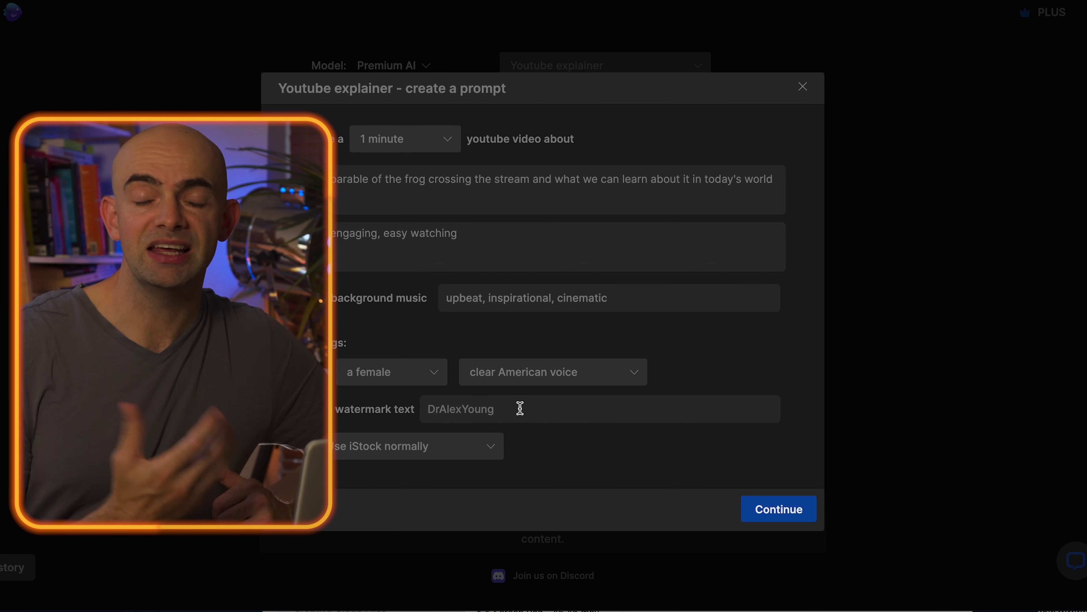
pyautogui.click(489, 447)
pyautogui.click(415, 450)
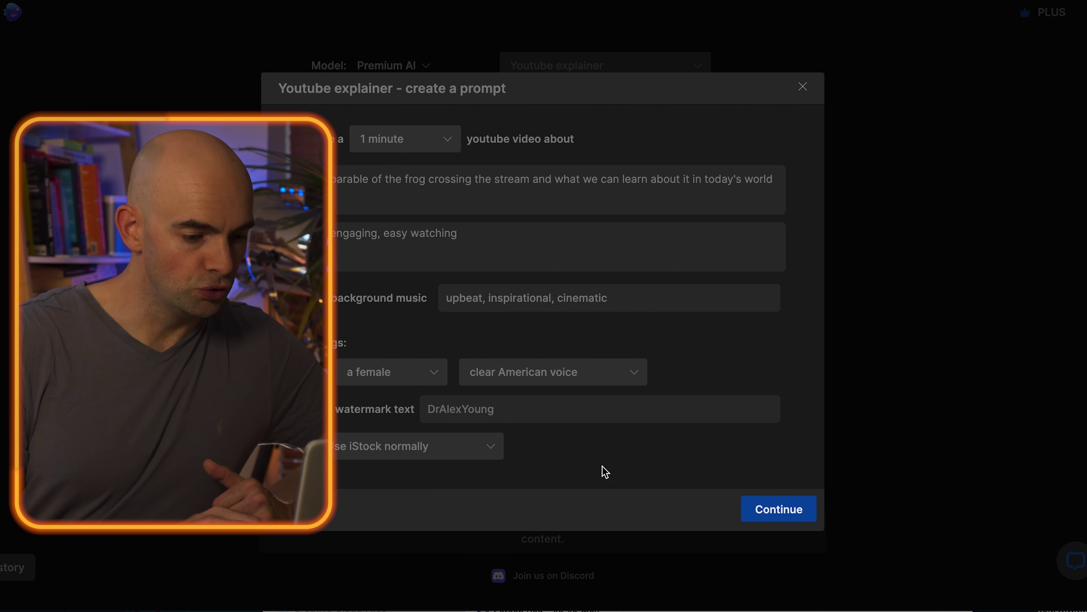
pyautogui.click(779, 510)
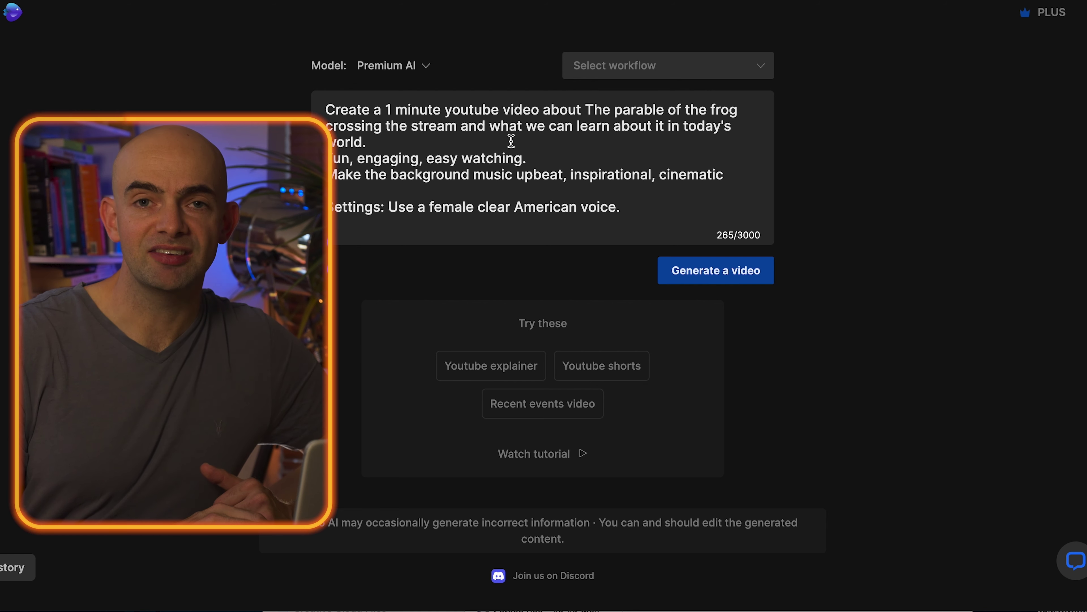
# Submit the frog-parable prompt with Life Learners as the audience and start generation
pyautogui.click(734, 275)
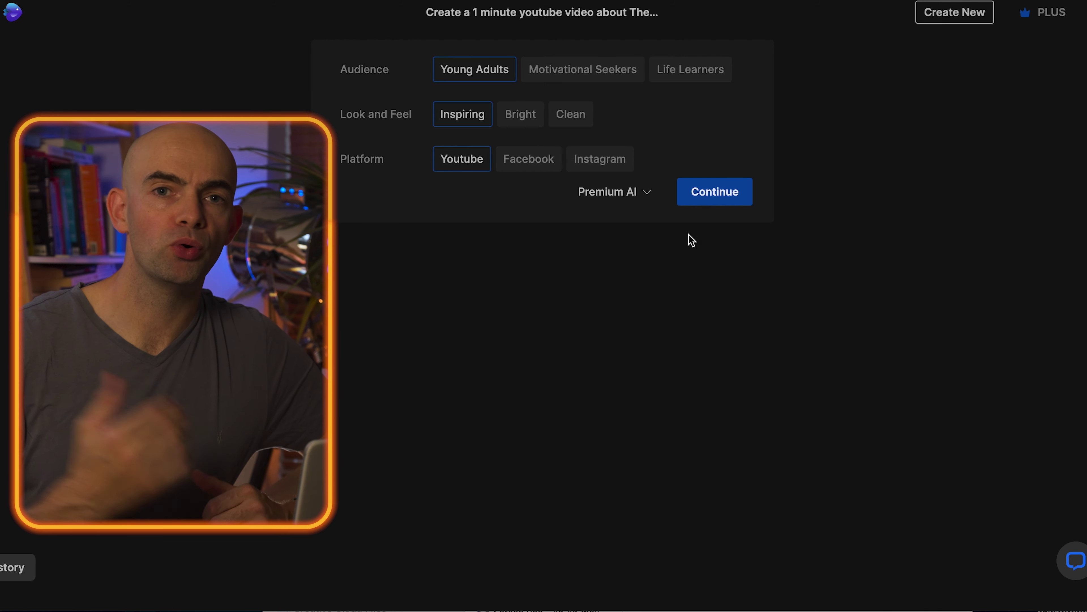
pyautogui.click(690, 70)
pyautogui.click(736, 190)
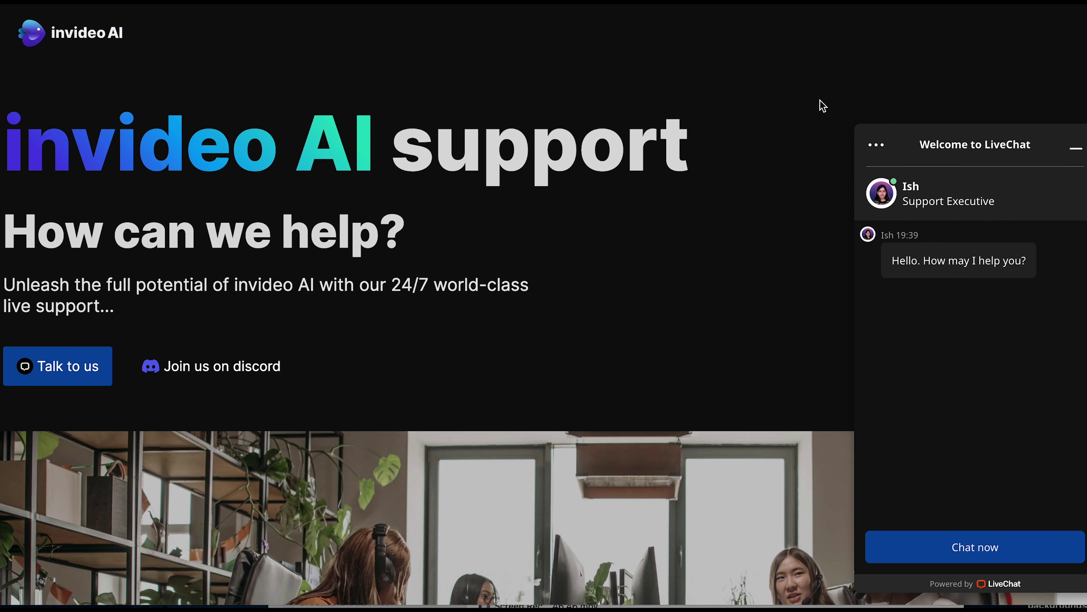
pyautogui.scroll(-1, 823, 105)
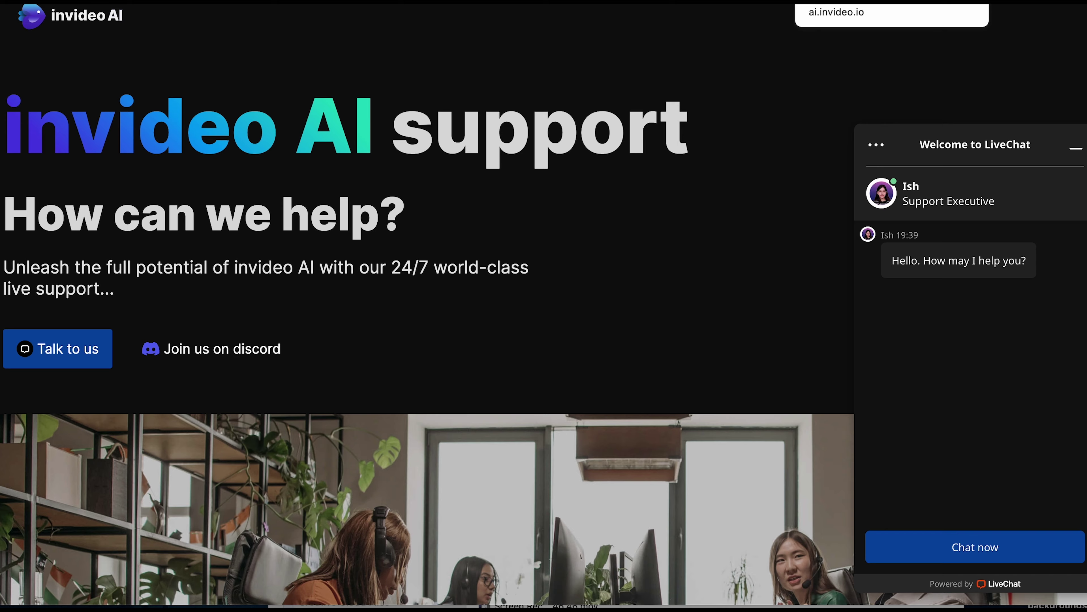
pyautogui.scroll(-5, 810, 143)
pyautogui.scroll(4, 811, 142)
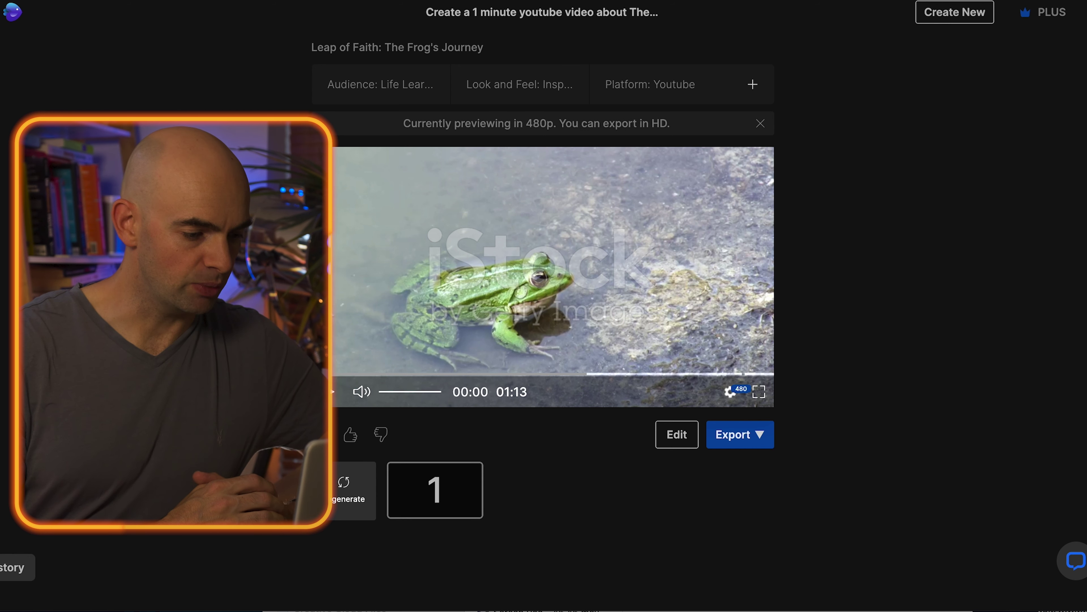
pyautogui.click(342, 495)
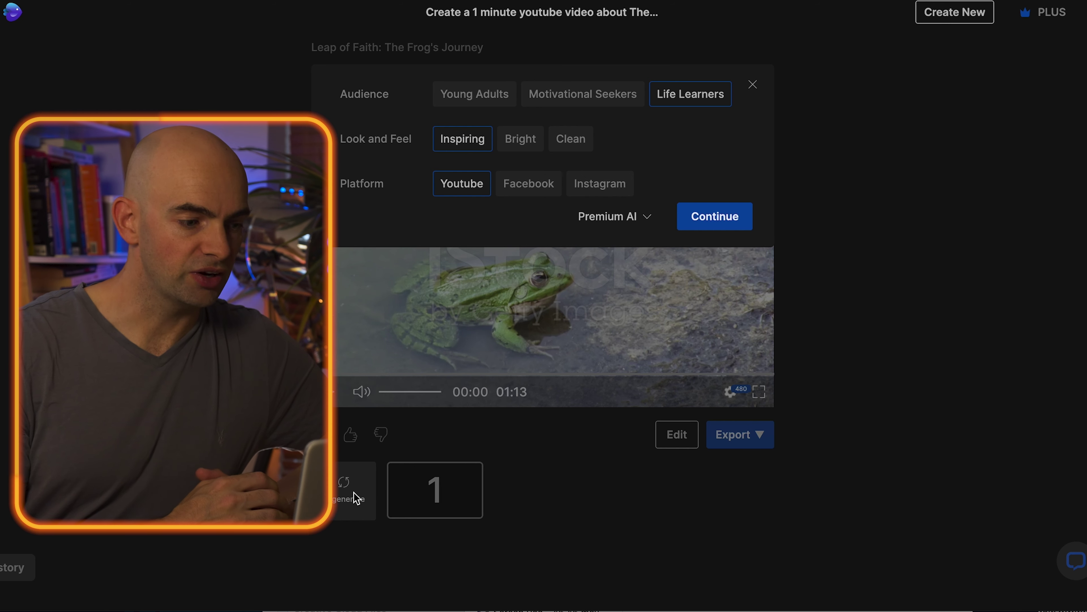
pyautogui.click(752, 86)
# Apply 'Make this scene half as long. It's too wordy.' to cut the runtime to 0:49
pyautogui.click(680, 436)
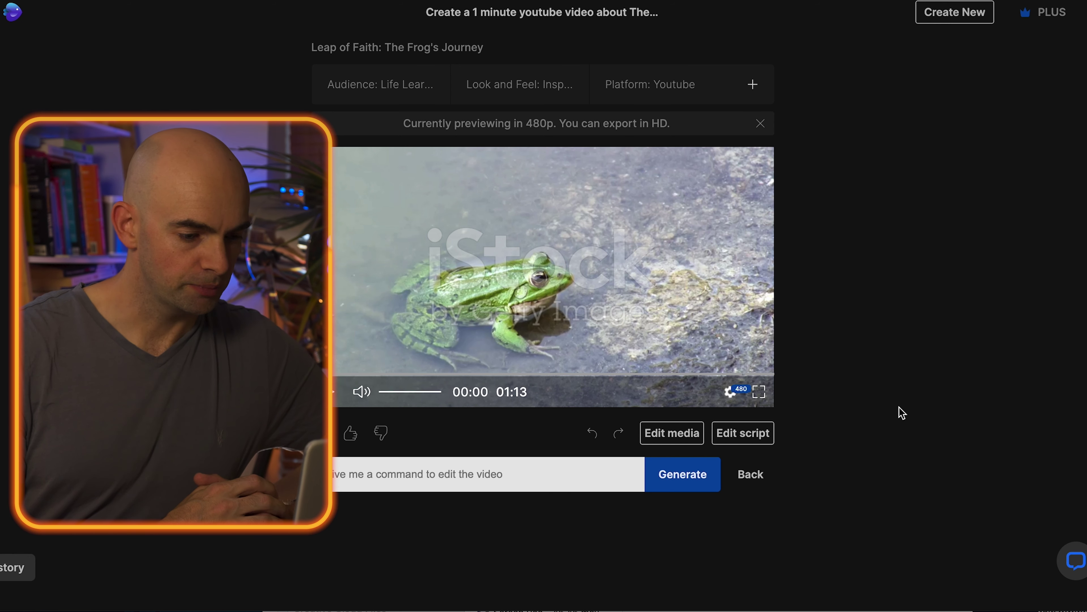
pyautogui.click(419, 474)
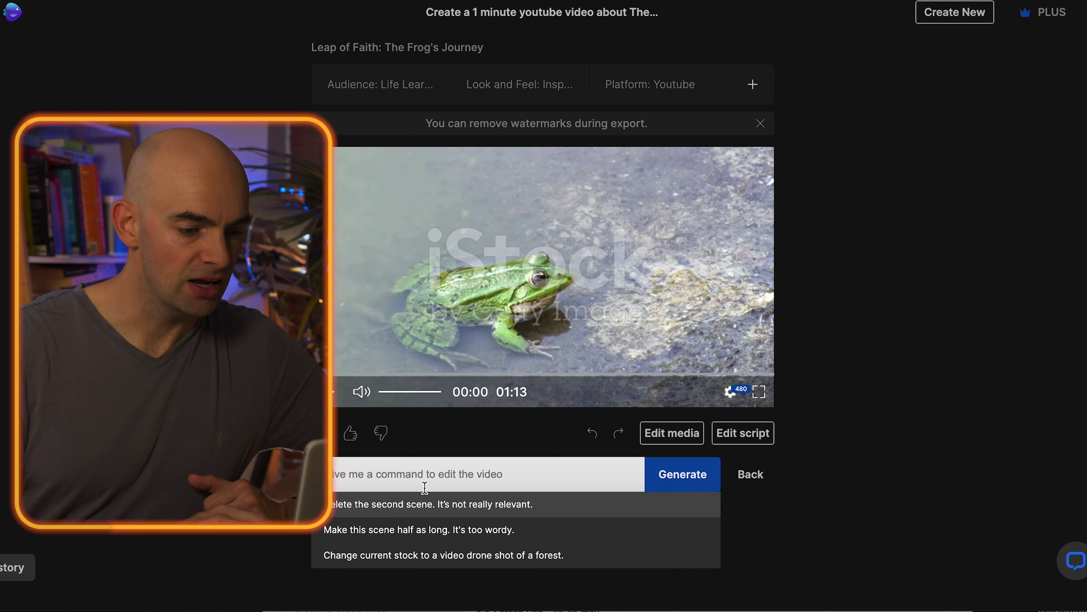
pyautogui.click(419, 531)
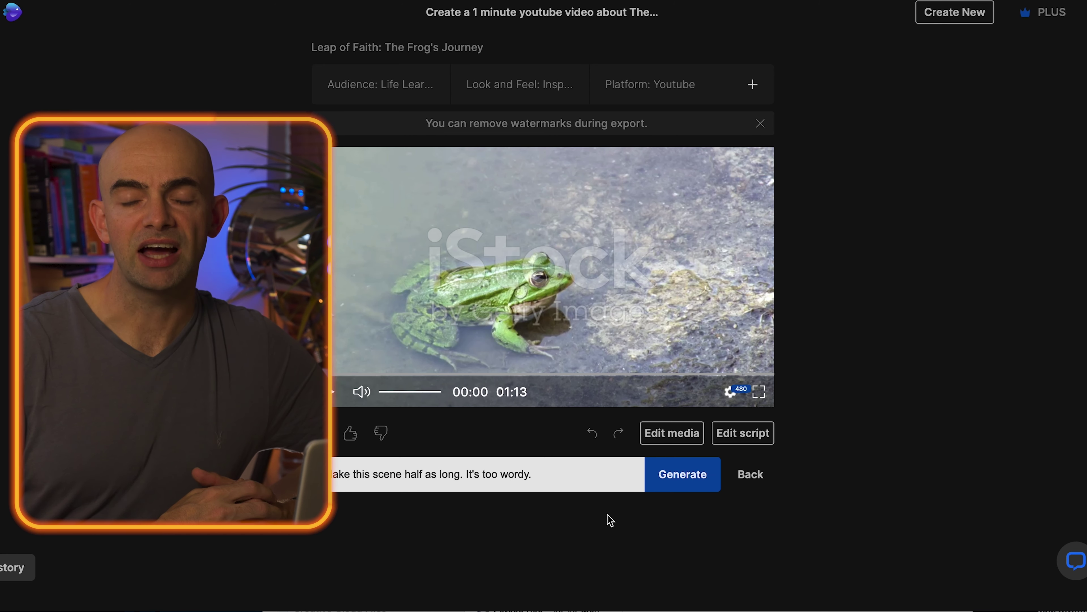
pyautogui.click(675, 482)
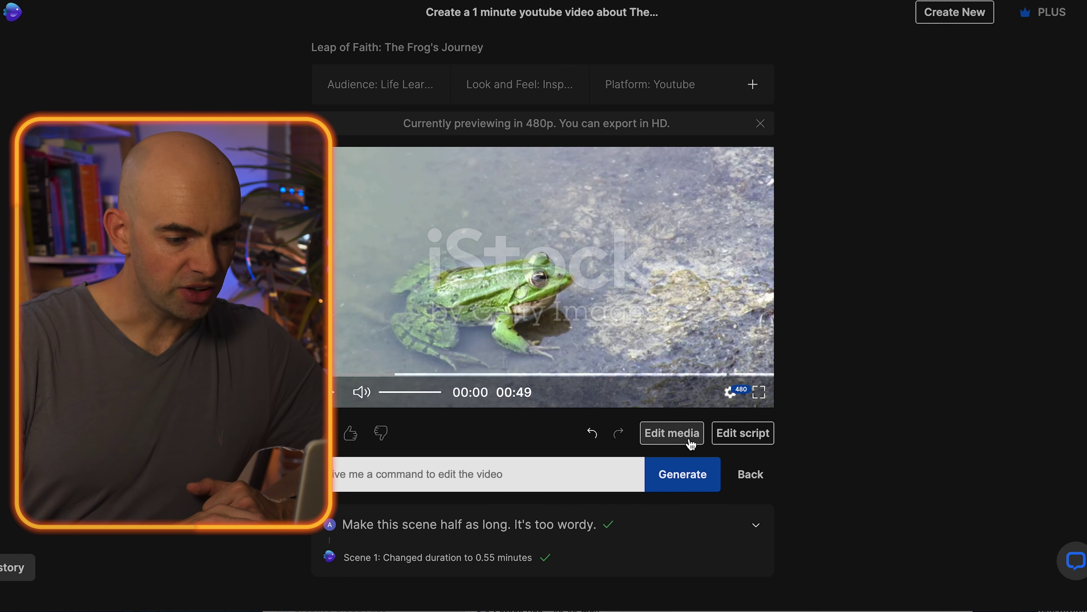
pyautogui.click(737, 434)
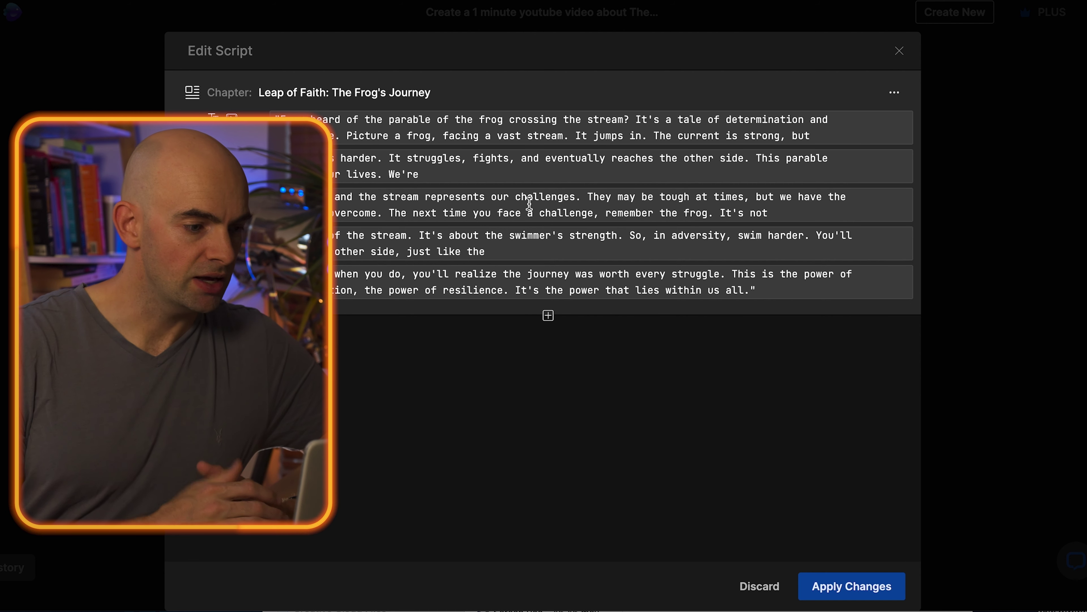
# Review the first two script paragraphs and apply the script back to the video
pyautogui.click(564, 137)
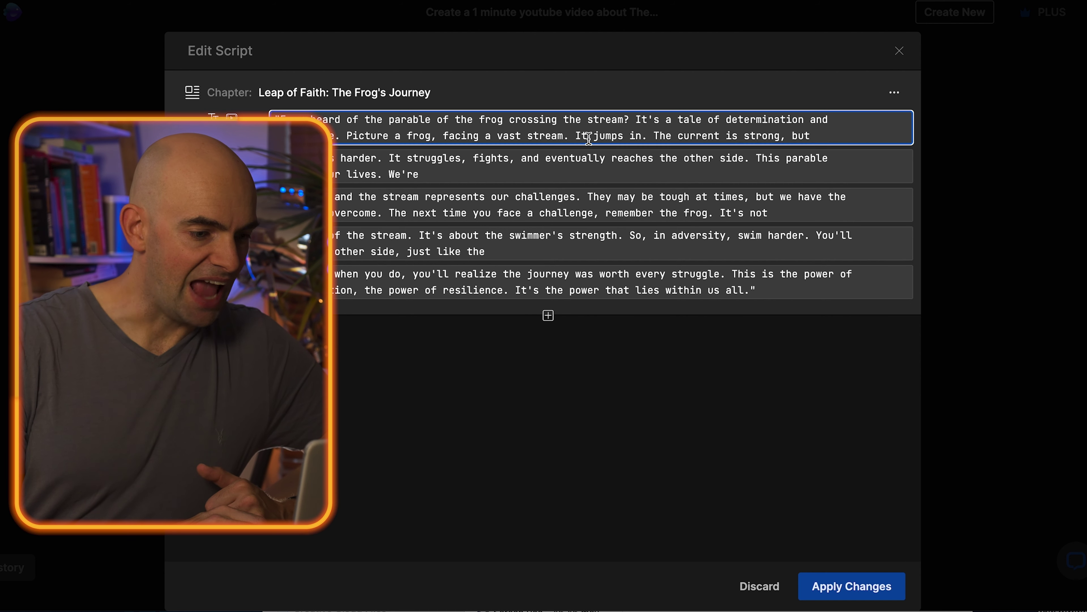
pyautogui.moveTo(576, 137); pyautogui.dragTo(805, 137)
pyautogui.click(445, 174)
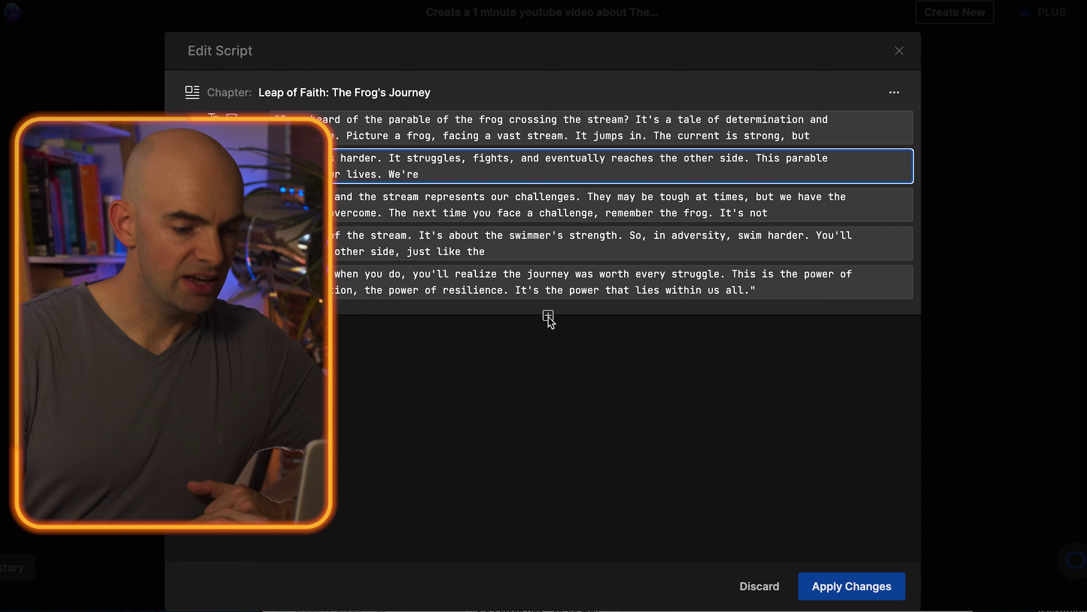
pyautogui.click(859, 593)
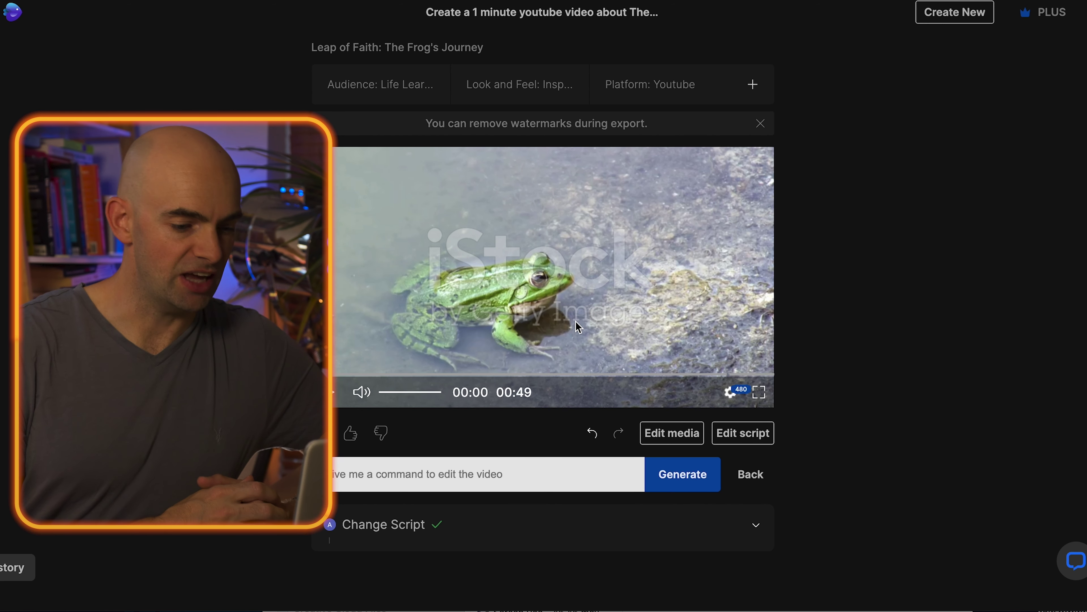
# Replace the scene's footage with the tree-frog clip from a 'frog' stock search and apply it
pyautogui.click(677, 436)
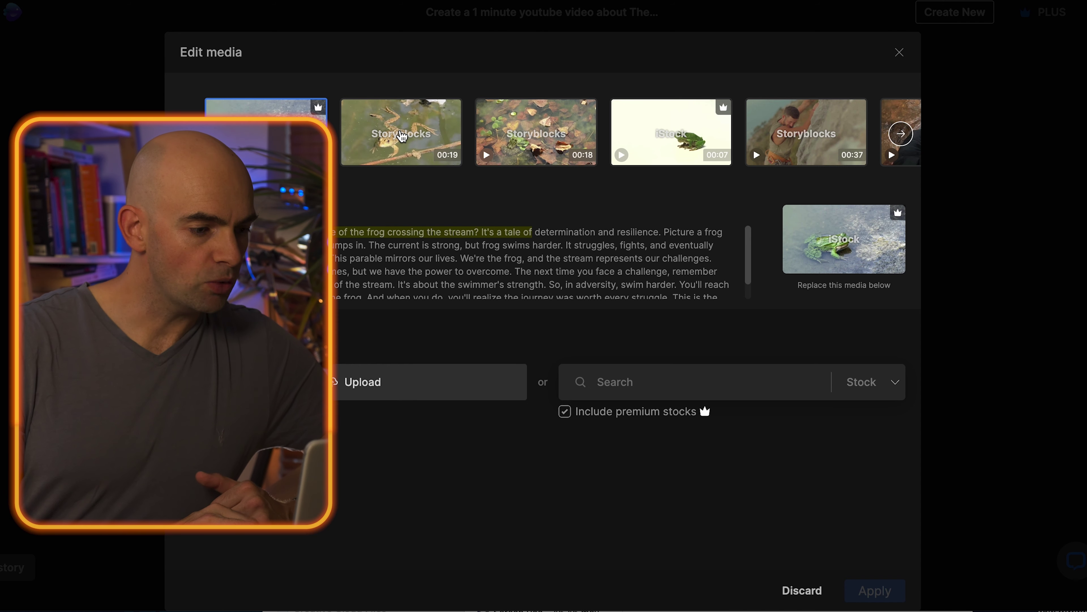
pyautogui.click(402, 136)
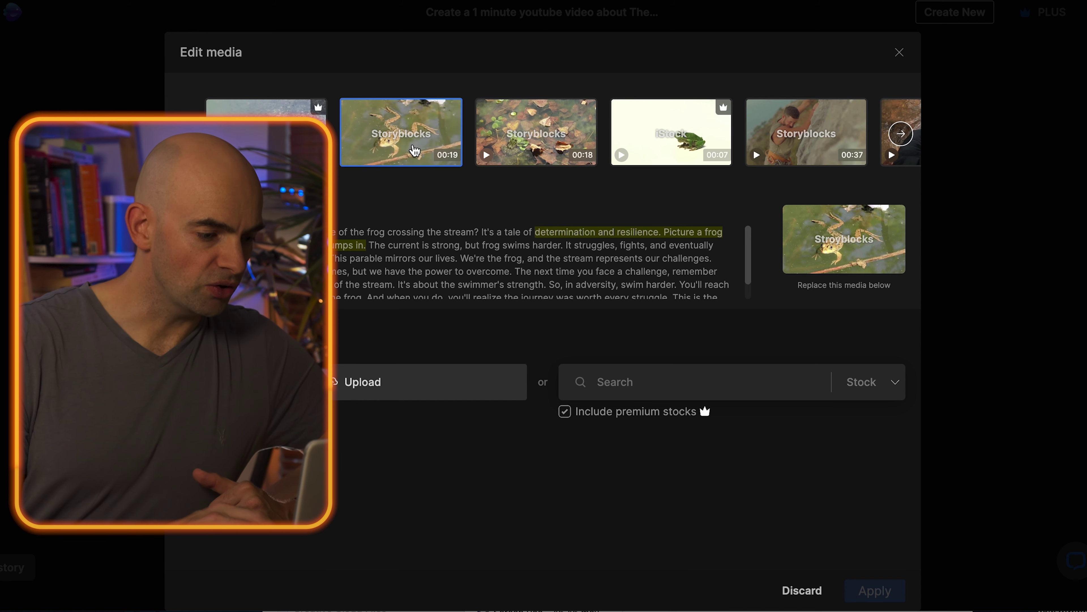
pyautogui.click(897, 386)
pyautogui.click(661, 380)
pyautogui.write('frog')
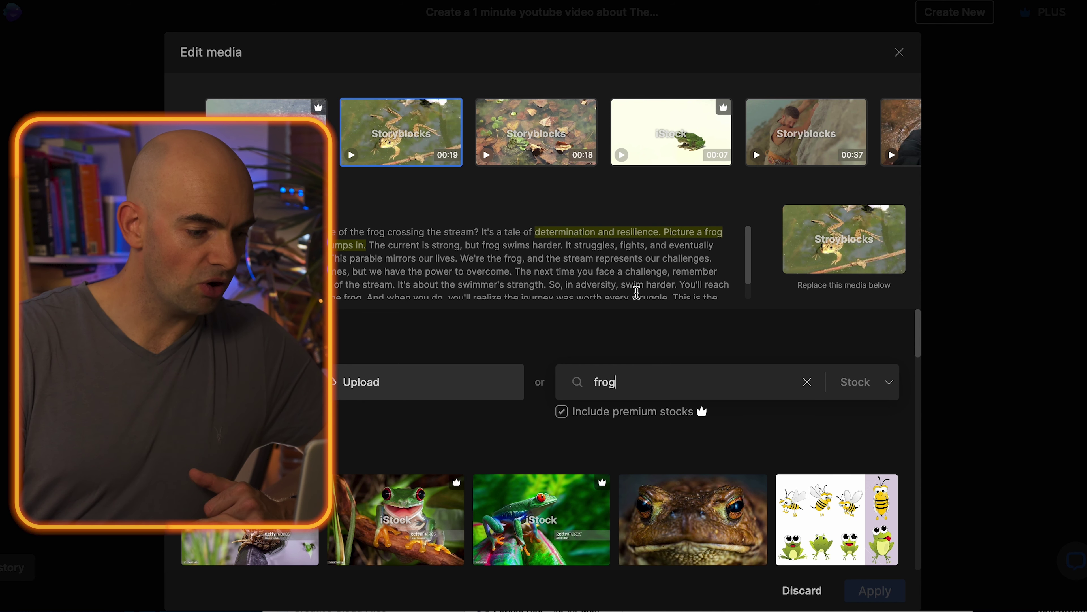
pyautogui.scroll(-2, 636, 292)
pyautogui.moveTo(405, 521)
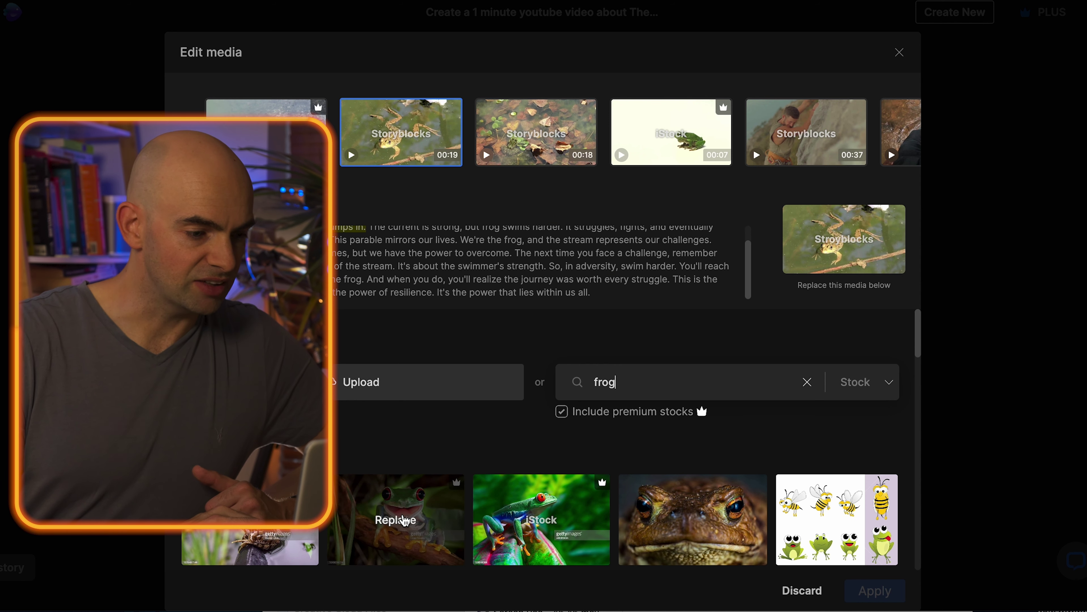
pyautogui.click(405, 521)
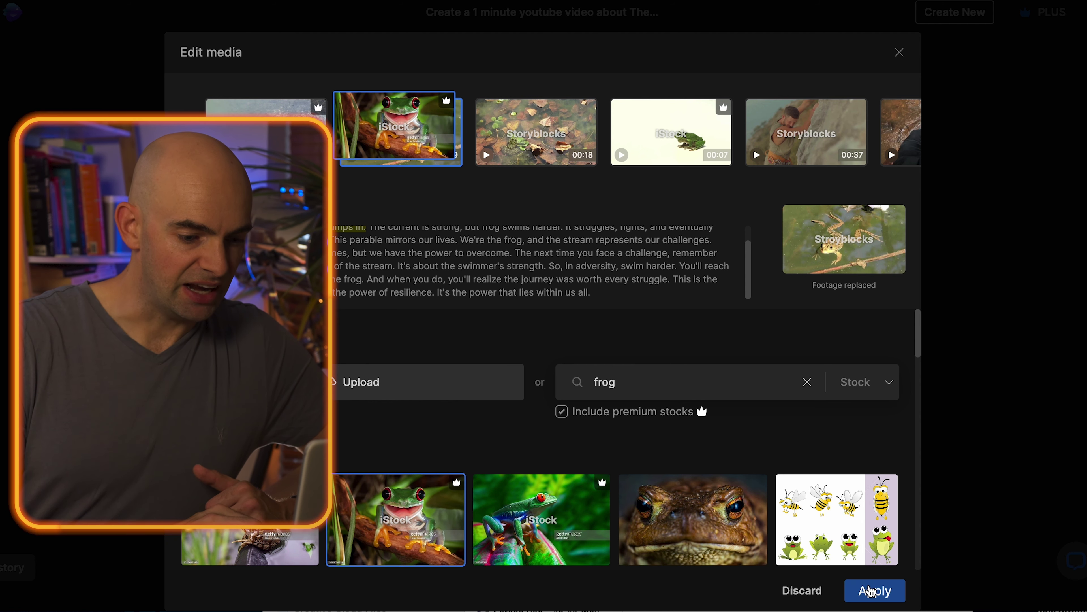
pyautogui.click(871, 590)
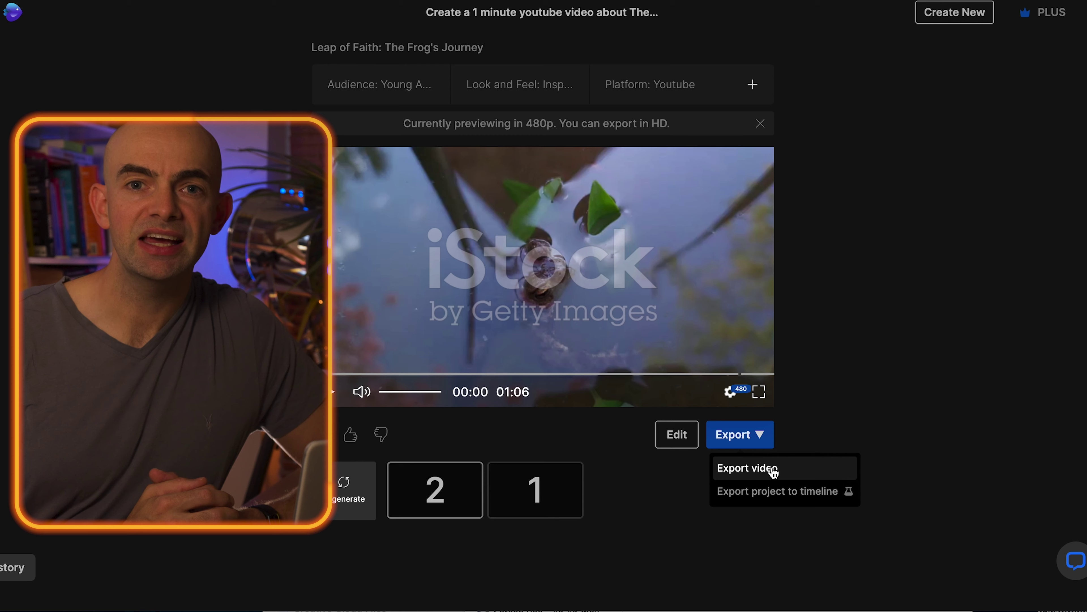
# Open the project in the timeline editor and inspect the watermark and voice-over clips
pyautogui.click(780, 497)
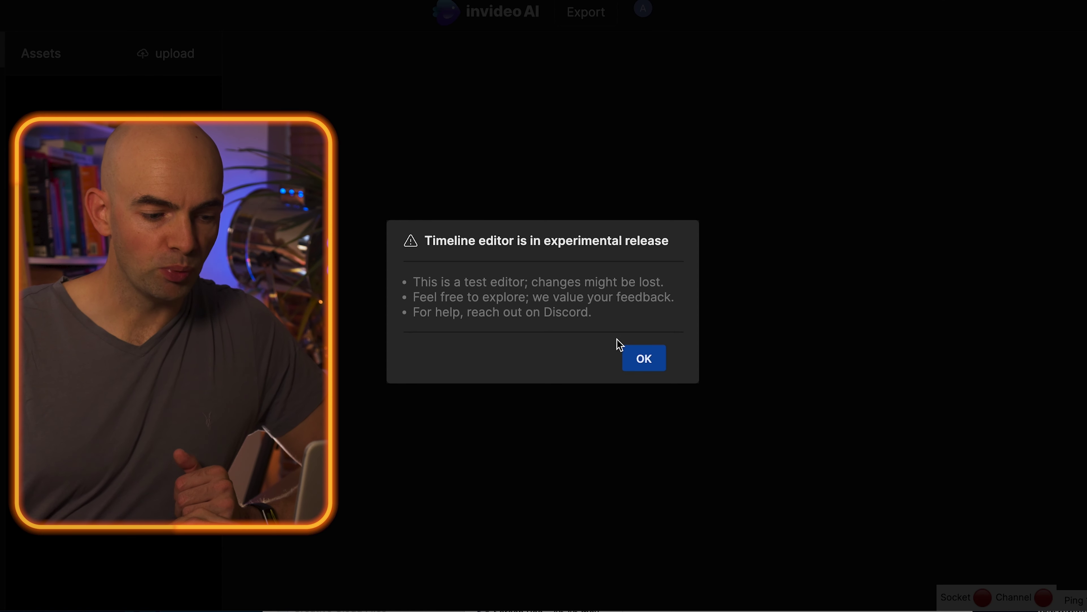
pyautogui.click(641, 359)
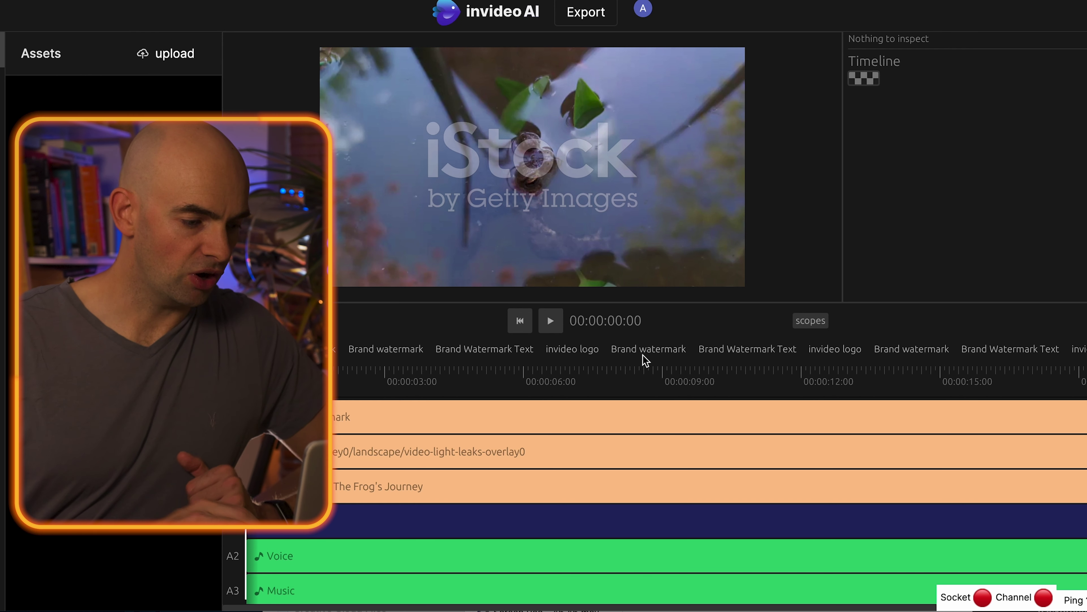
pyautogui.click(428, 414)
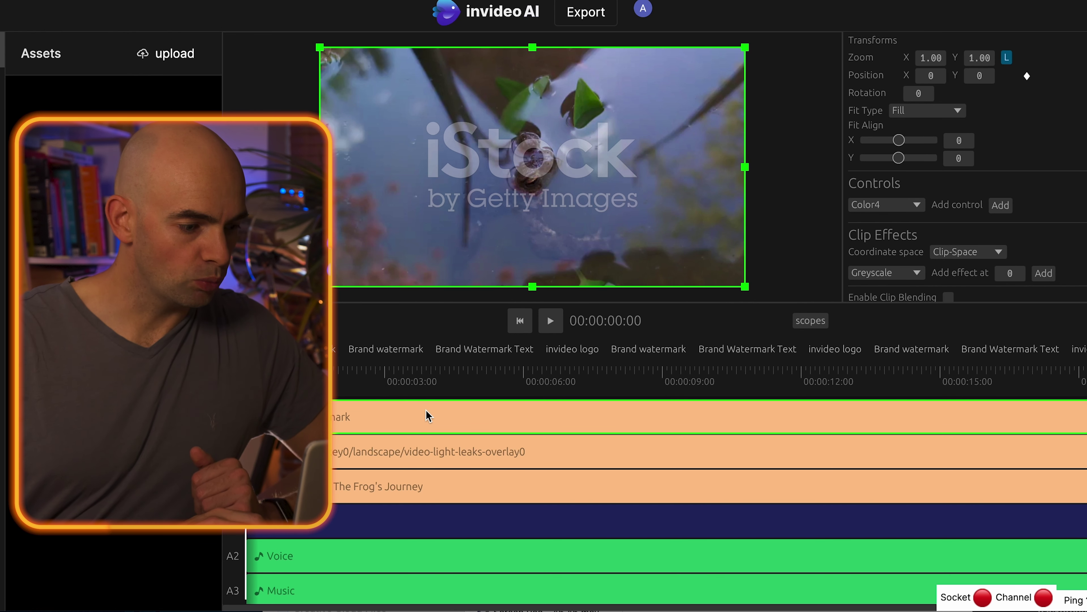
pyautogui.click(471, 555)
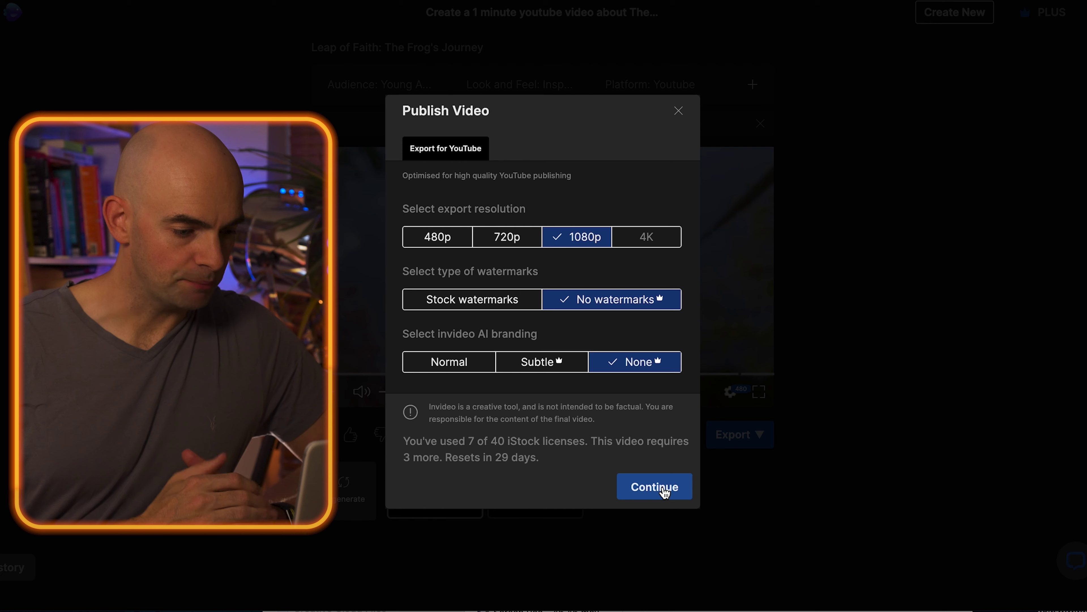
# Confirm the 1080p, watermark-free, unbranded export to start rendering
pyautogui.click(665, 492)
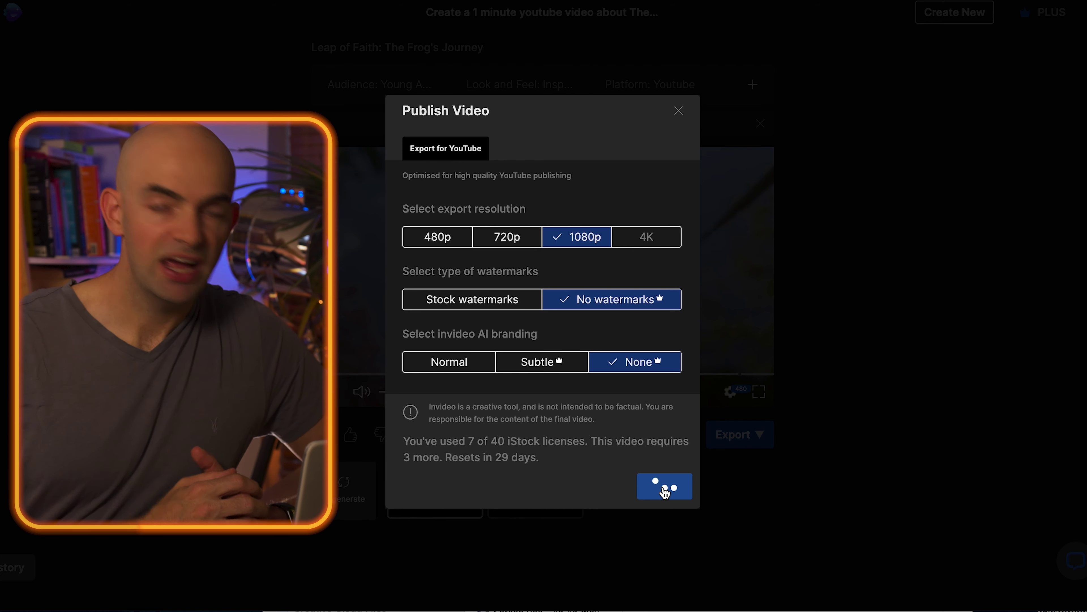